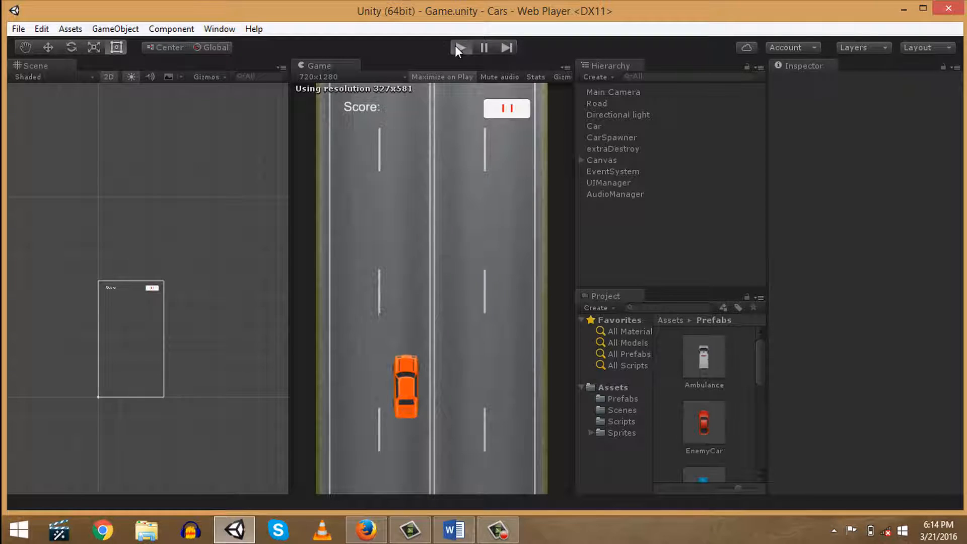
# Step: Run the finished car game in play mode, steer until the car crashes, and replay it
pyautogui.click(458, 48)
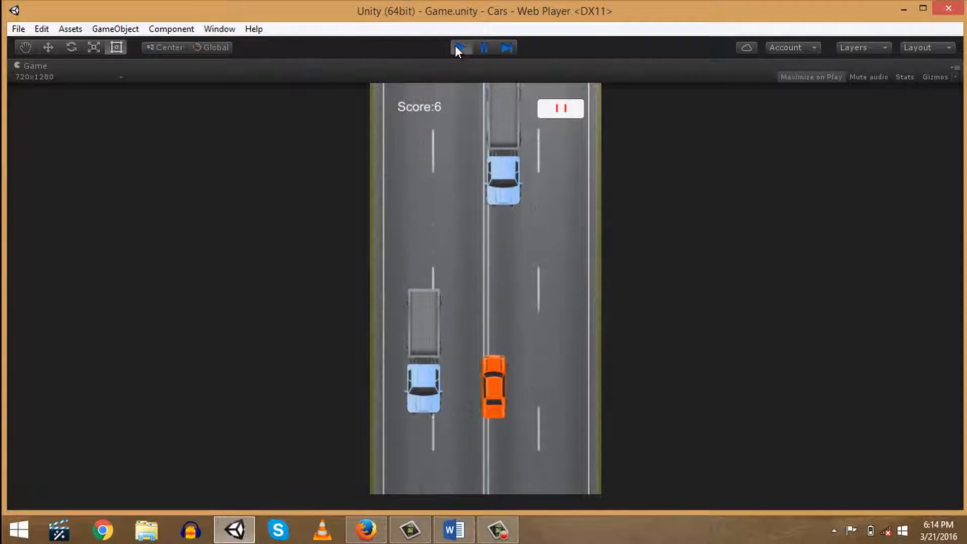
pyautogui.press('Left')
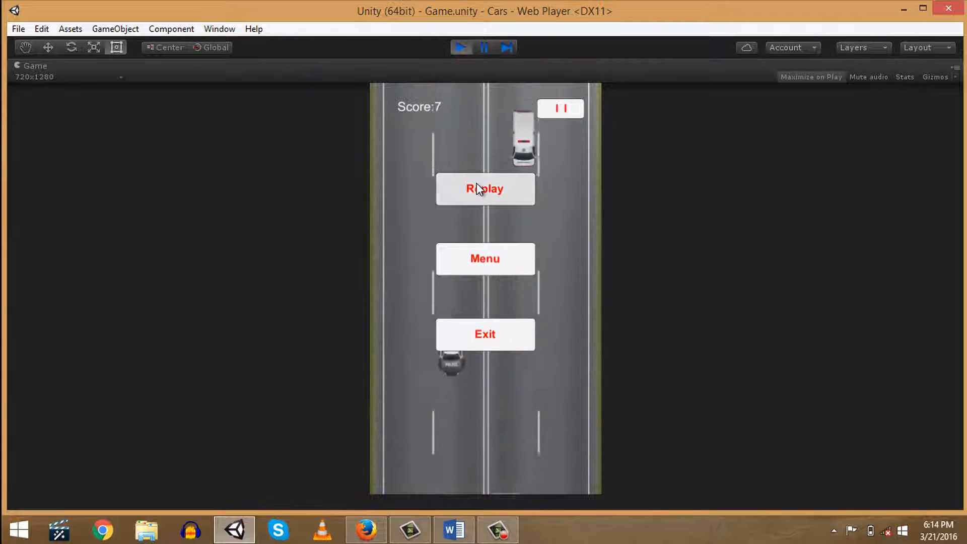
pyautogui.click(476, 188)
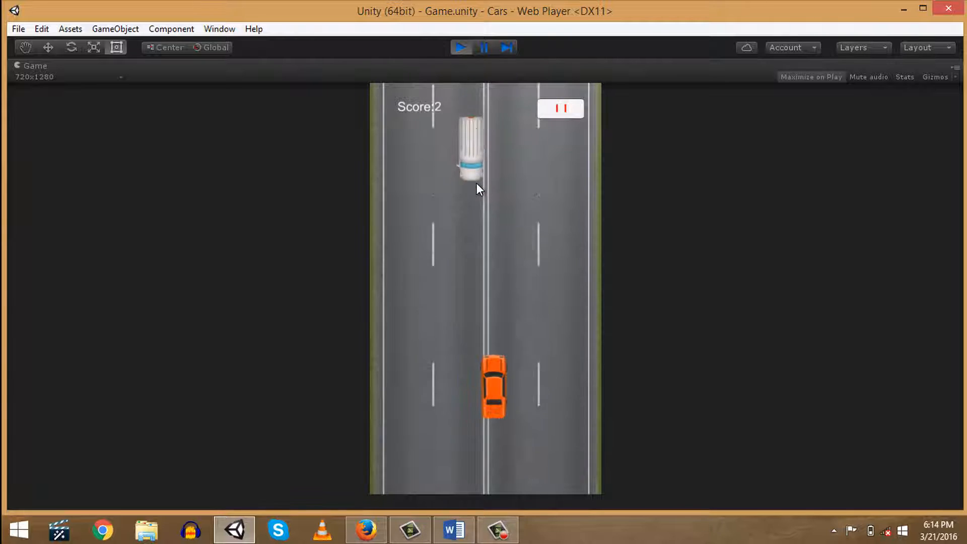
# Step: Playtest the game by steering the orange car between the oncoming vehicles, and stop play mode
pyautogui.press('Right')
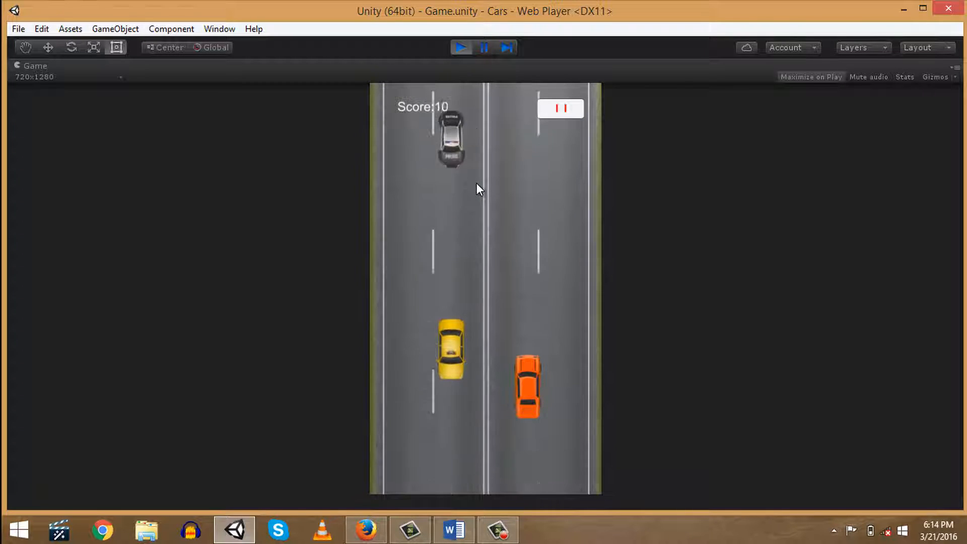
pyautogui.press('Left')
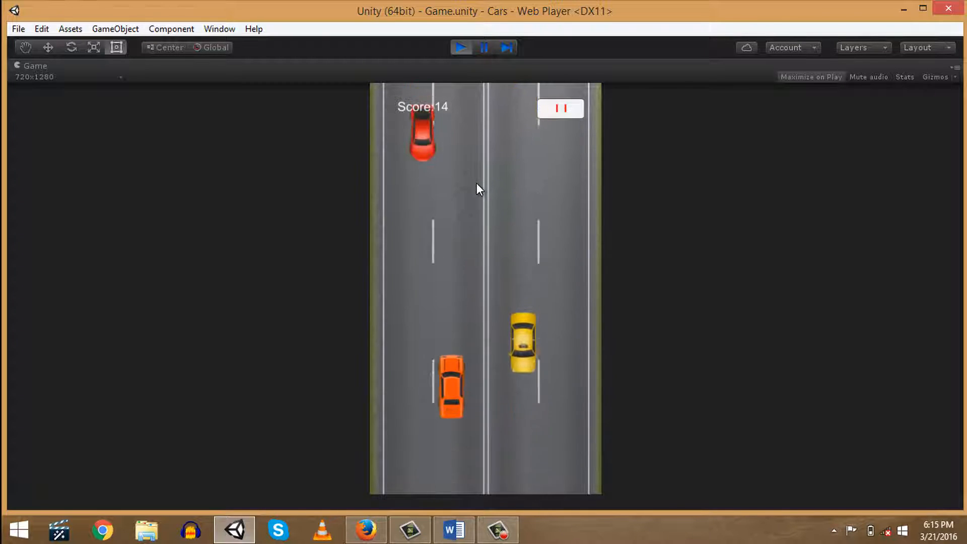
pyautogui.press('Right')
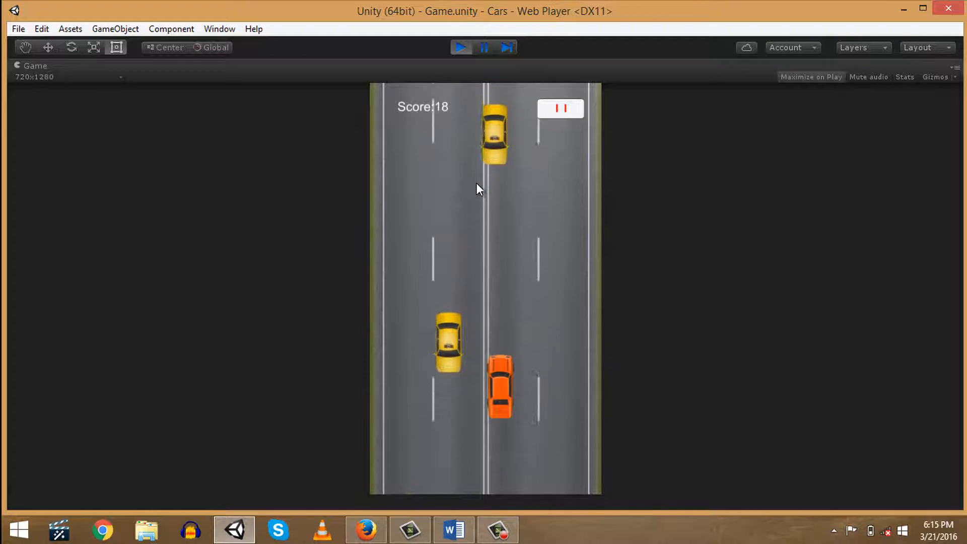
pyautogui.press('Left')
pyautogui.press('Right')
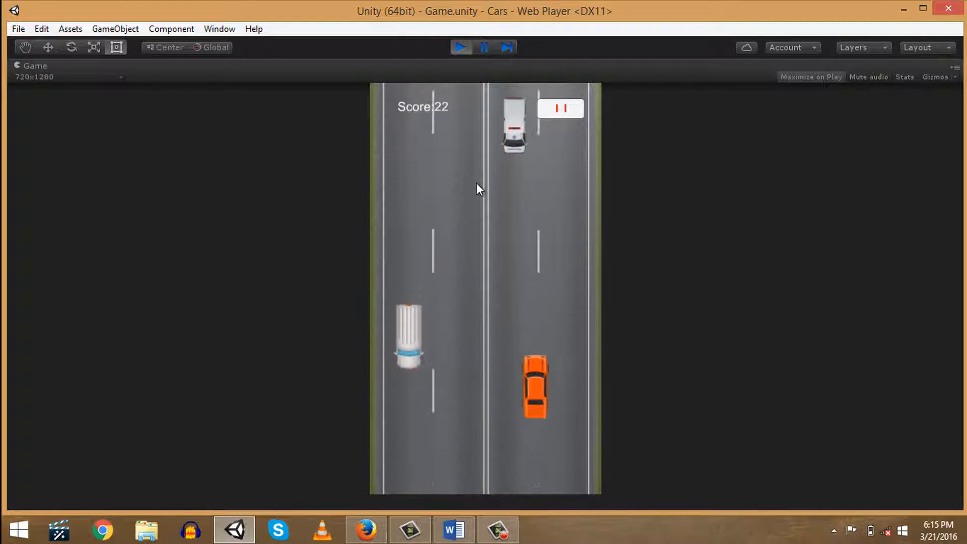
pyautogui.press('Left')
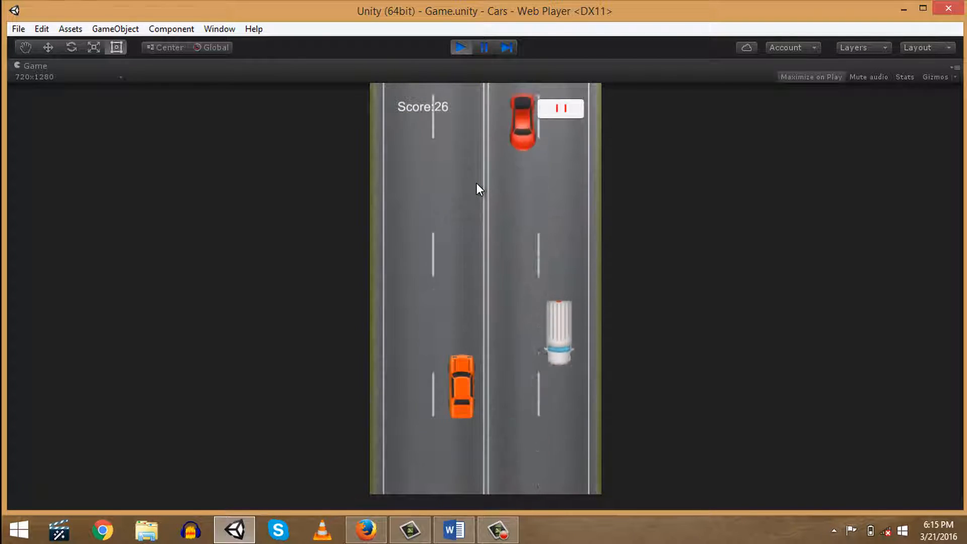
pyautogui.press('Left')
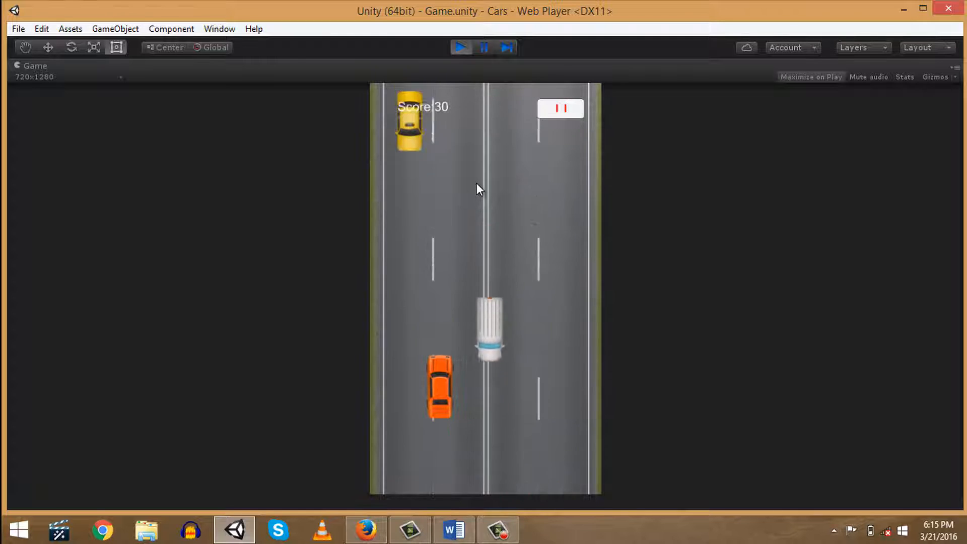
pyautogui.press('Right')
pyautogui.press('Left')
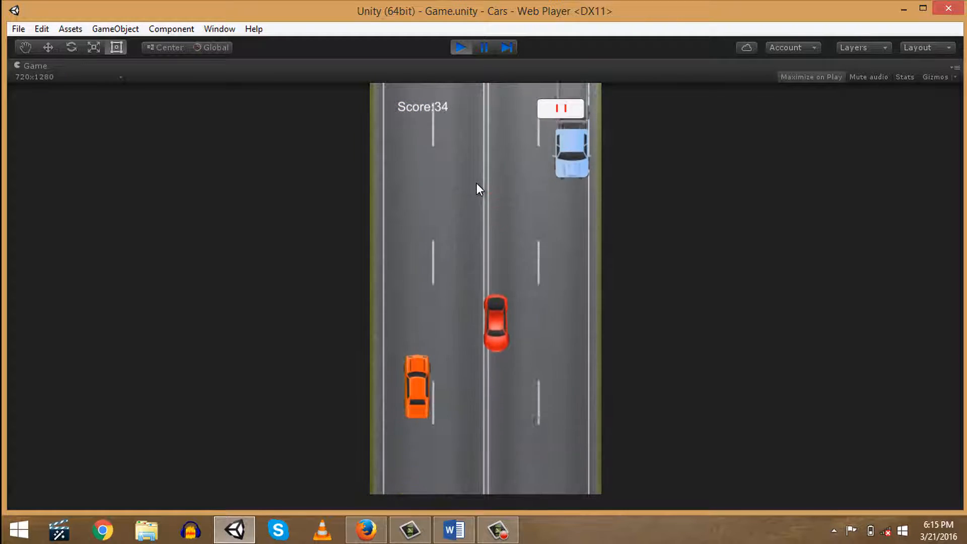
pyautogui.press('Right')
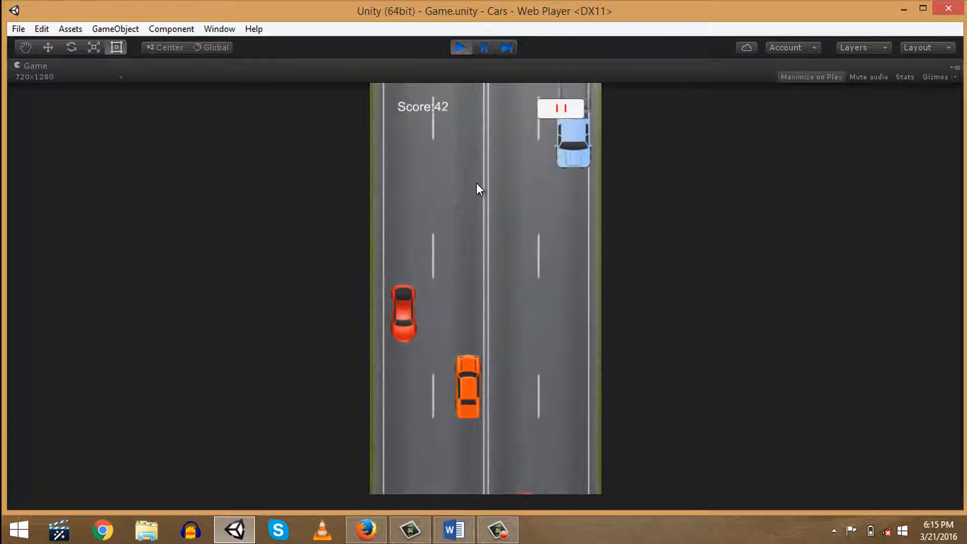
pyautogui.press('Right')
pyautogui.press('Left')
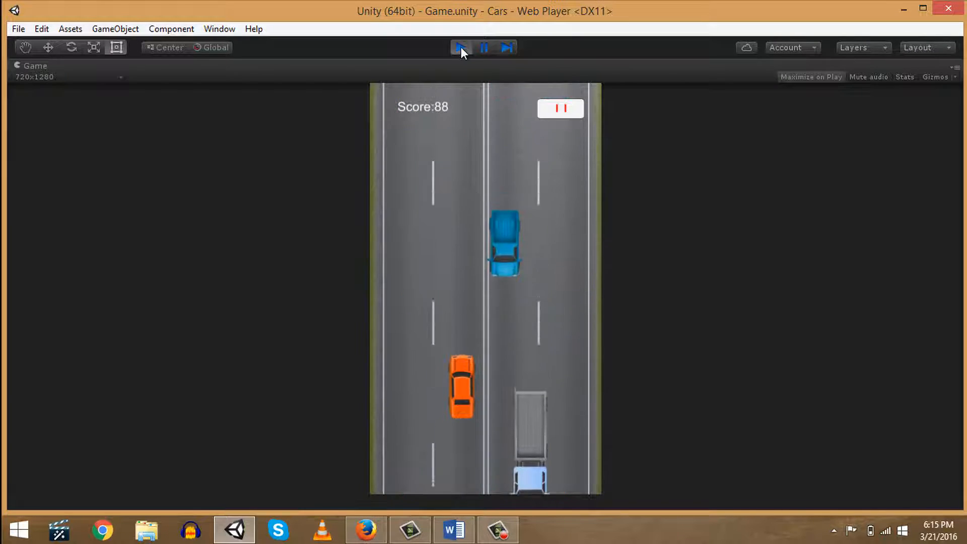
pyautogui.click(461, 47)
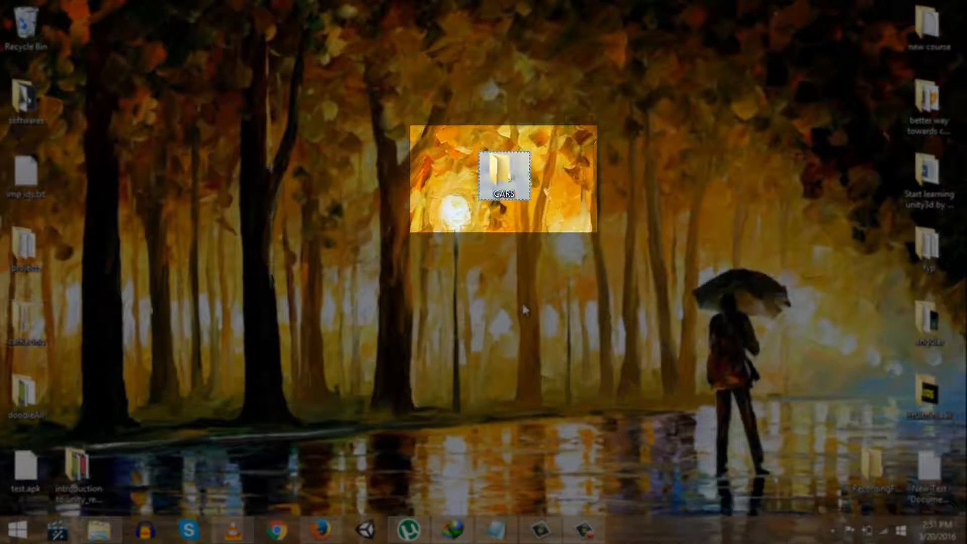
# Step: Open the New_vehicle Pack folder inside the desktop's CARS folder and maximize its window
pyautogui.press('Return')
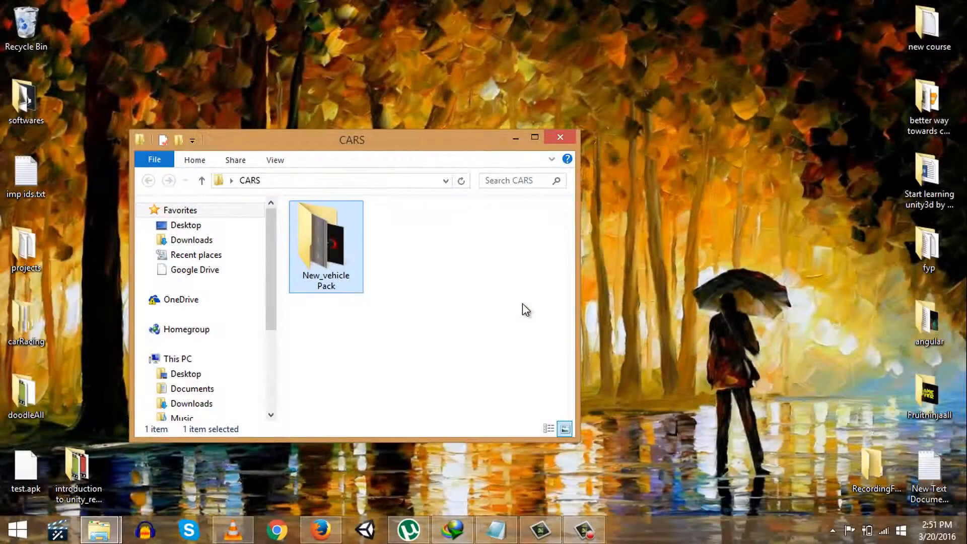
pyautogui.press('Return')
pyautogui.press('super+Up')
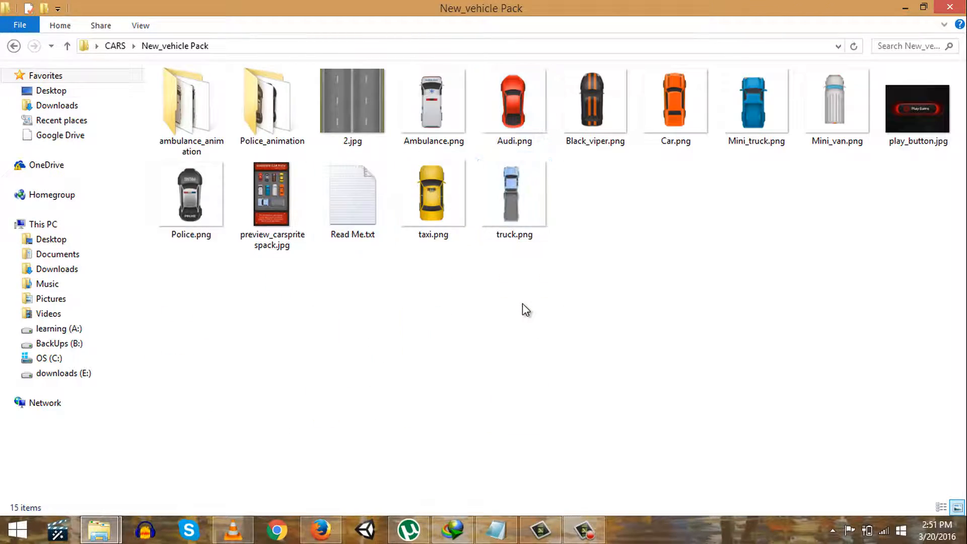
# Step: Look through the files in the New_vehicle Pack folder and select Ambulance.png
pyautogui.press('Right')
pyautogui.press('Right')
pyautogui.press('Right')
pyautogui.press('Right')
pyautogui.press('Right')
pyautogui.press('Right')
pyautogui.press('Right')
pyautogui.press('Right')
pyautogui.press('Left')
pyautogui.press('Left')
pyautogui.press('Left')
pyautogui.press('Left')
pyautogui.press('Left')
pyautogui.press('Left')
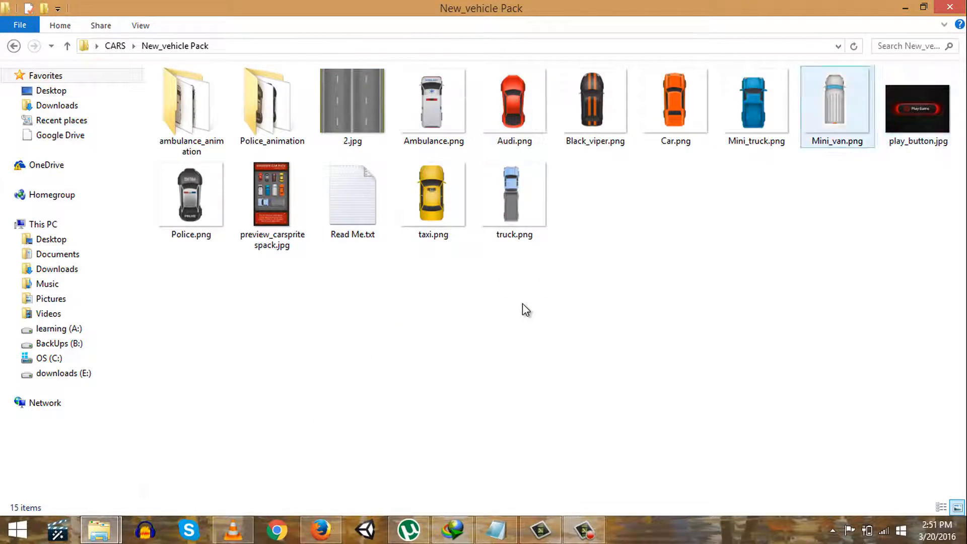
pyautogui.press('Left')
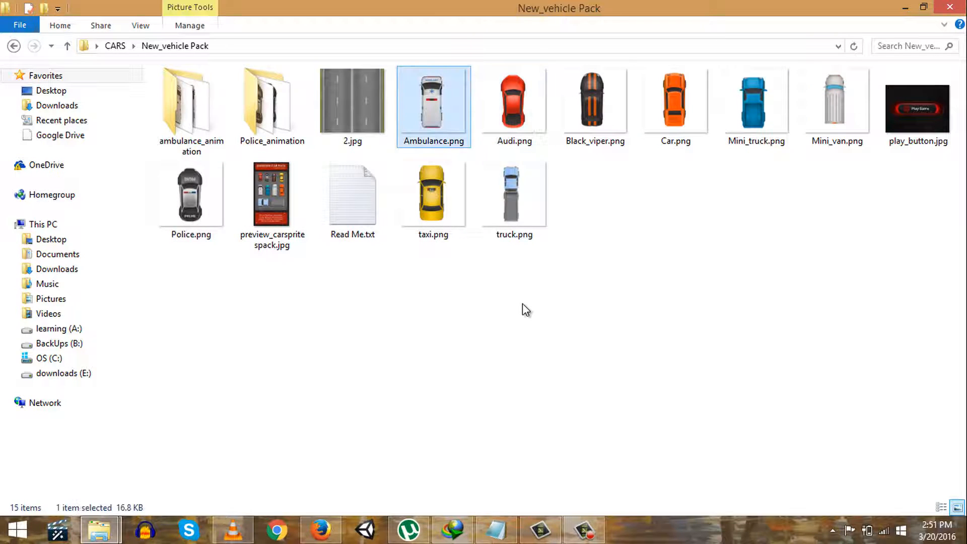
# Step: View the pack's vehicle and road images one after another starting from Ambulance.png, and close the folder window
pyautogui.press('Return')
pyautogui.press('Right')
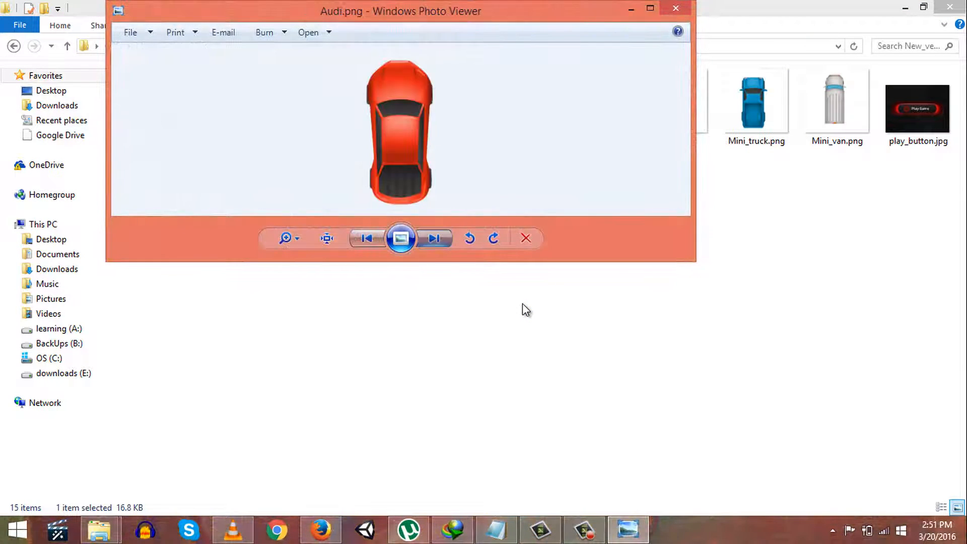
pyautogui.press('Right')
pyautogui.press('Right')
pyautogui.press('Right')
pyautogui.press('Right')
pyautogui.press('Right')
pyautogui.press('Right')
pyautogui.press('Right')
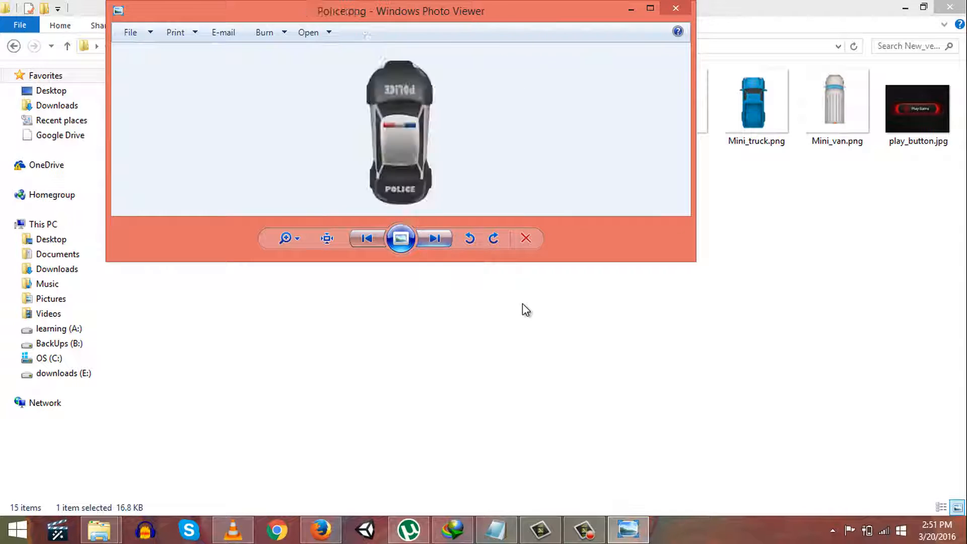
pyautogui.press('Right')
pyautogui.press('Right')
pyautogui.press('Right')
pyautogui.press('Right')
pyautogui.press('Right')
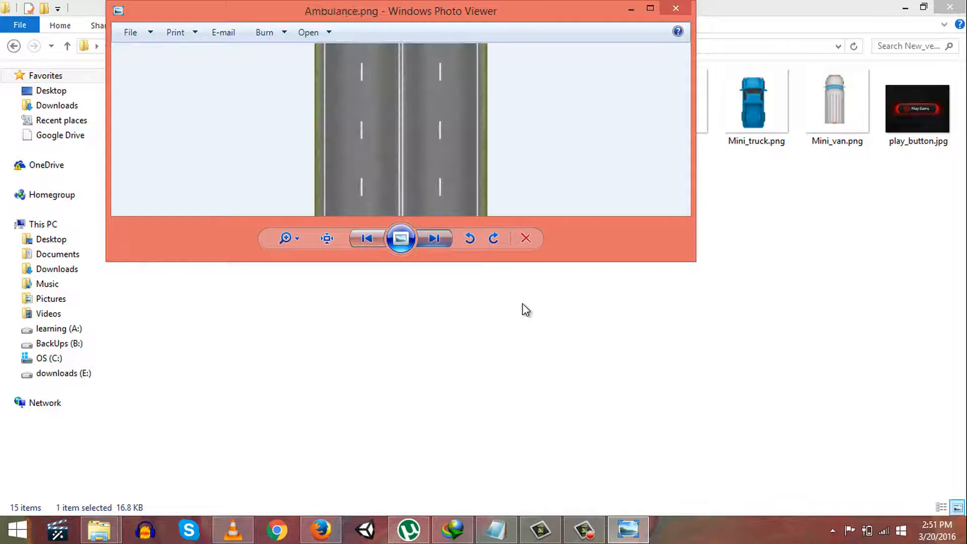
pyautogui.press('Right')
pyautogui.press('Right')
pyautogui.press('Right')
pyautogui.press('Right')
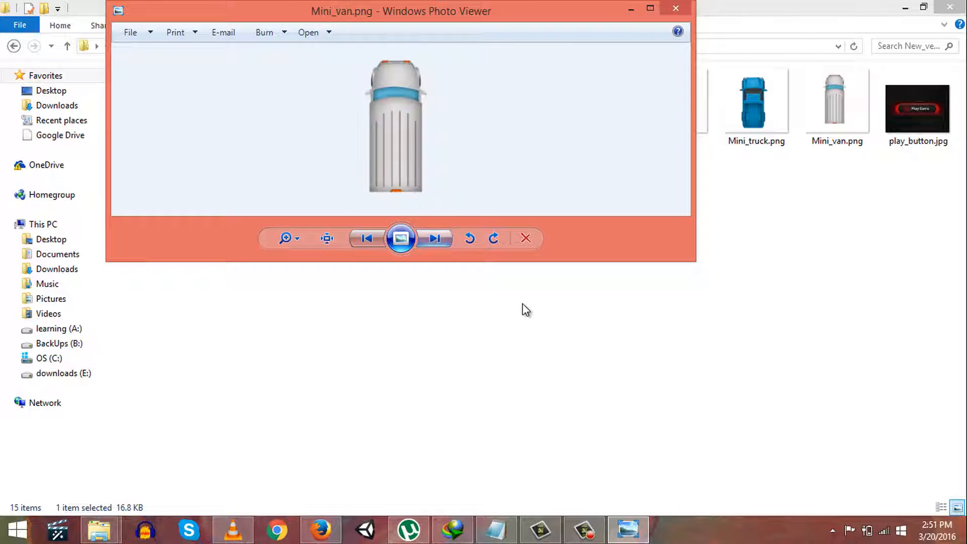
pyautogui.press('Right')
pyautogui.press('Right')
pyautogui.press('Right')
pyautogui.press('Right')
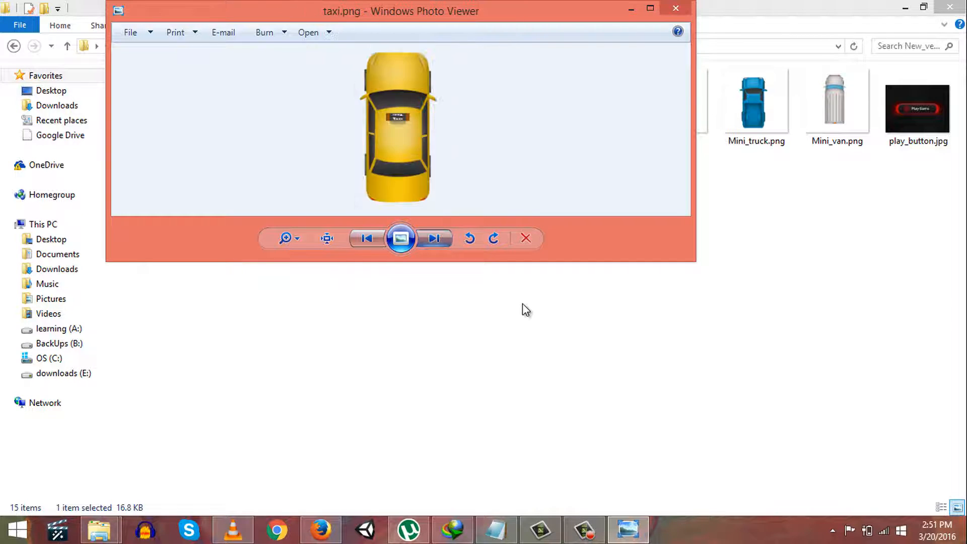
pyautogui.press('Right')
pyautogui.press('Right')
pyautogui.press('Right')
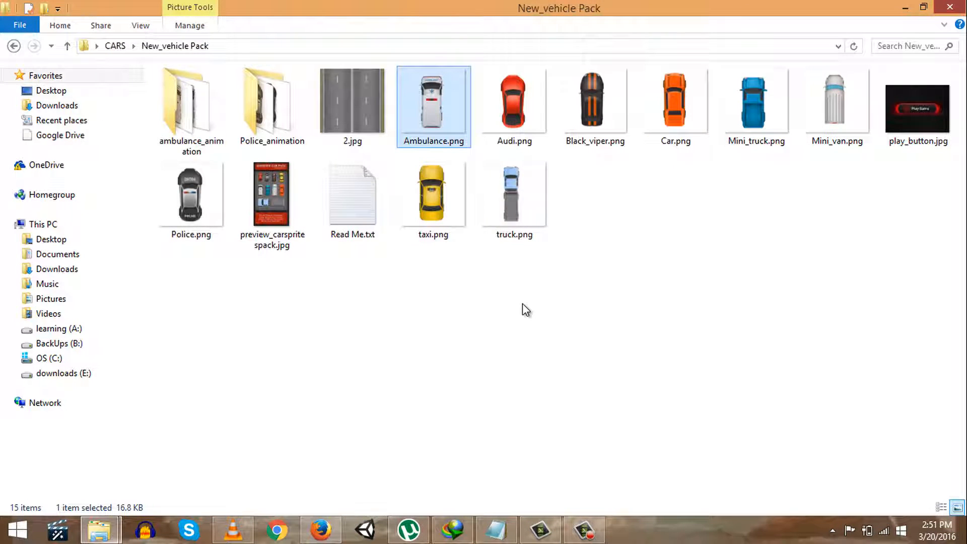
pyautogui.hotkey('alt', 'F4')
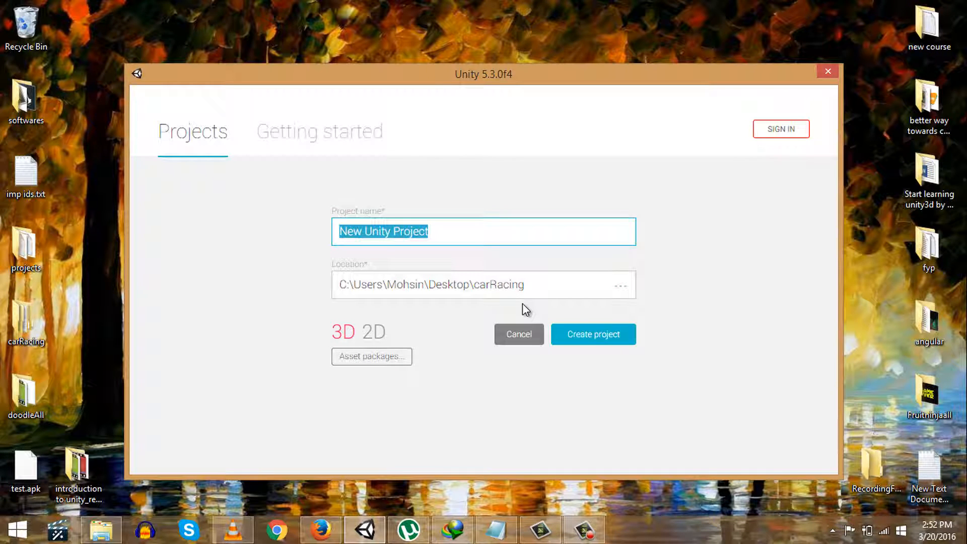
# Step: Create a new 2D Unity project named Cars in the desktop's CARS folder
pyautogui.write('C')
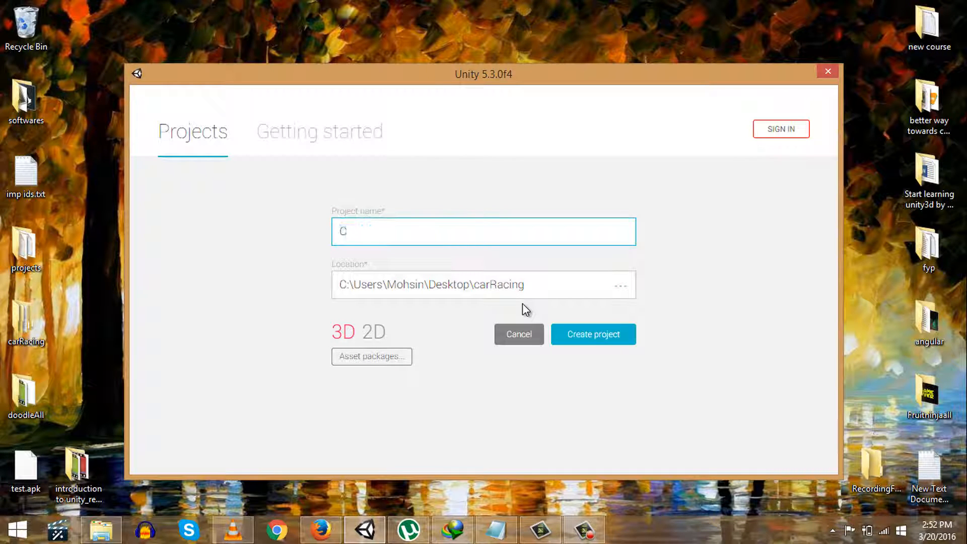
pyautogui.write('ars')
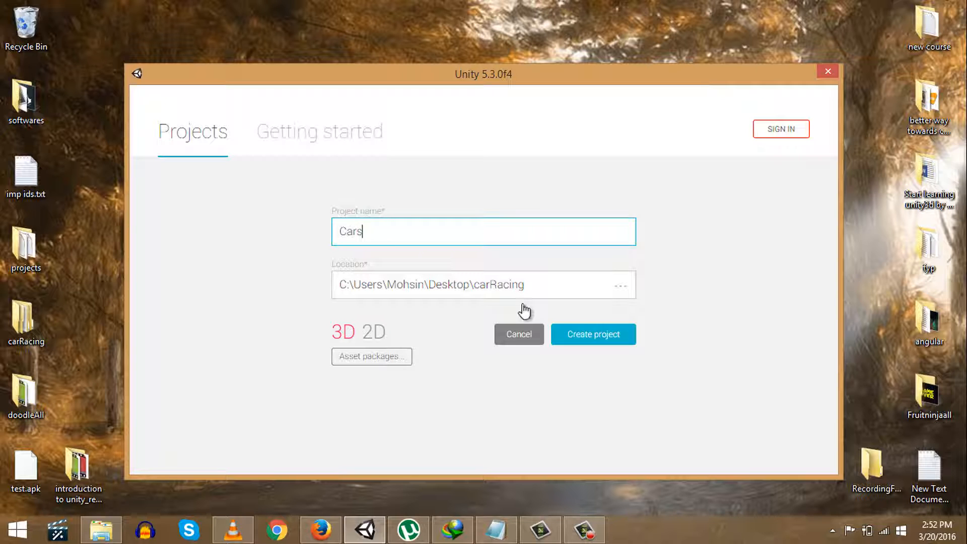
pyautogui.click(521, 302)
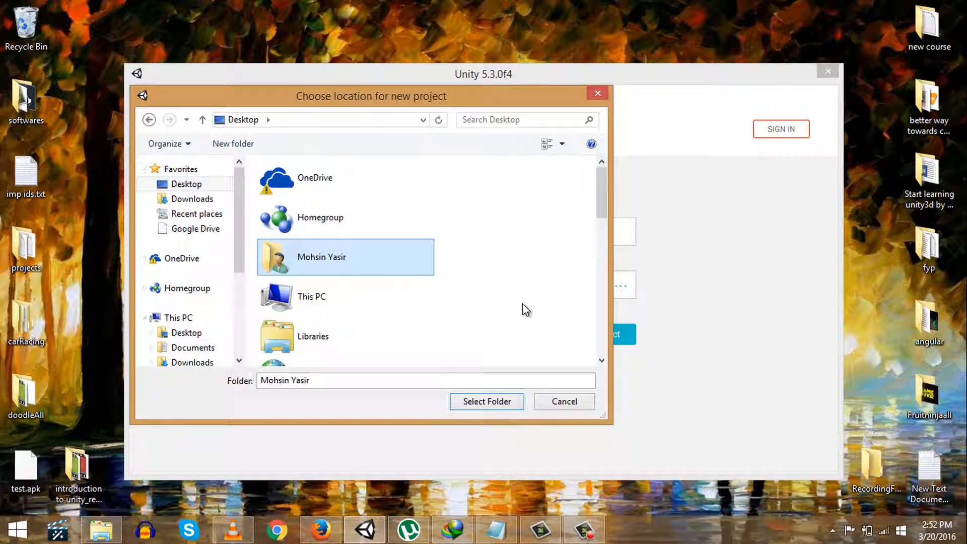
pyautogui.press('c')
pyautogui.press('Down')
pyautogui.press('Return')
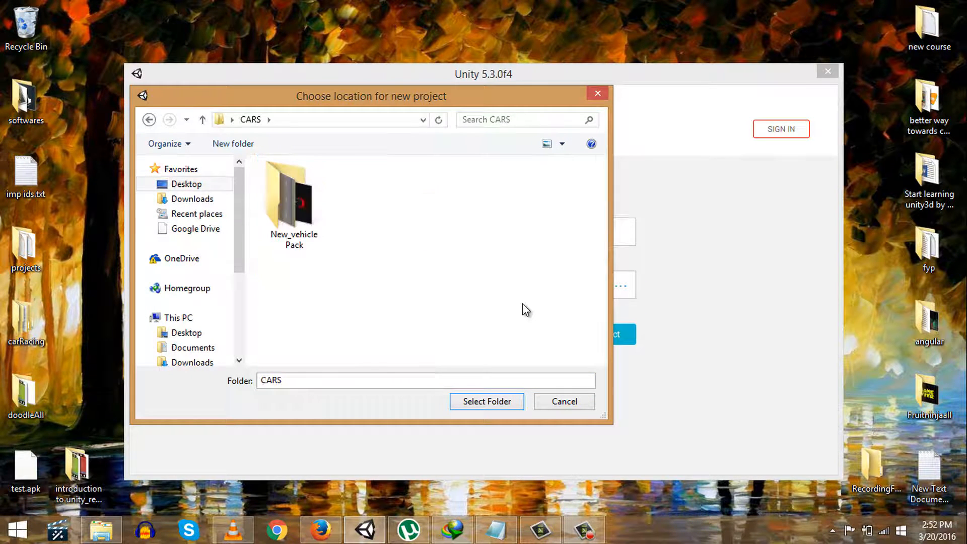
pyautogui.press('Return')
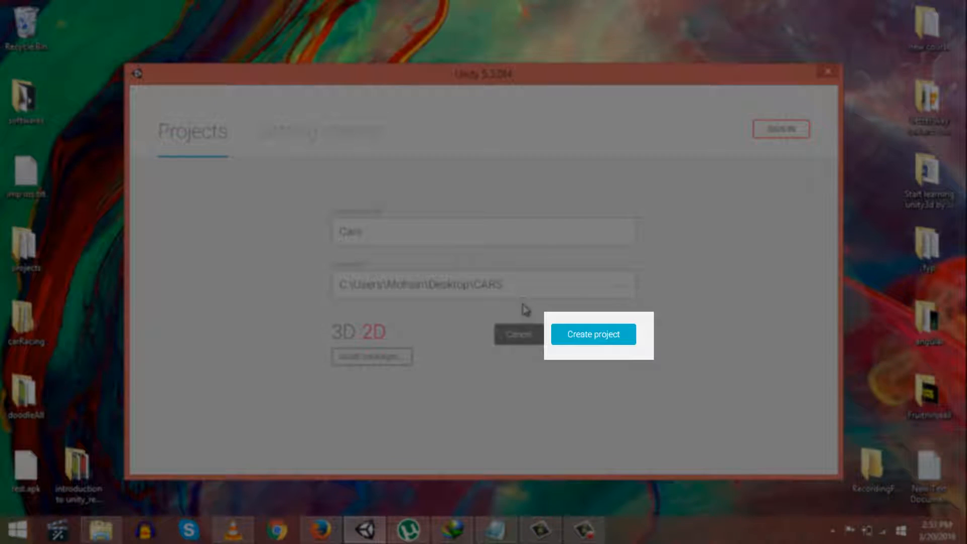
pyautogui.press('Tab')
pyautogui.hotkey('ctrl', 'a')
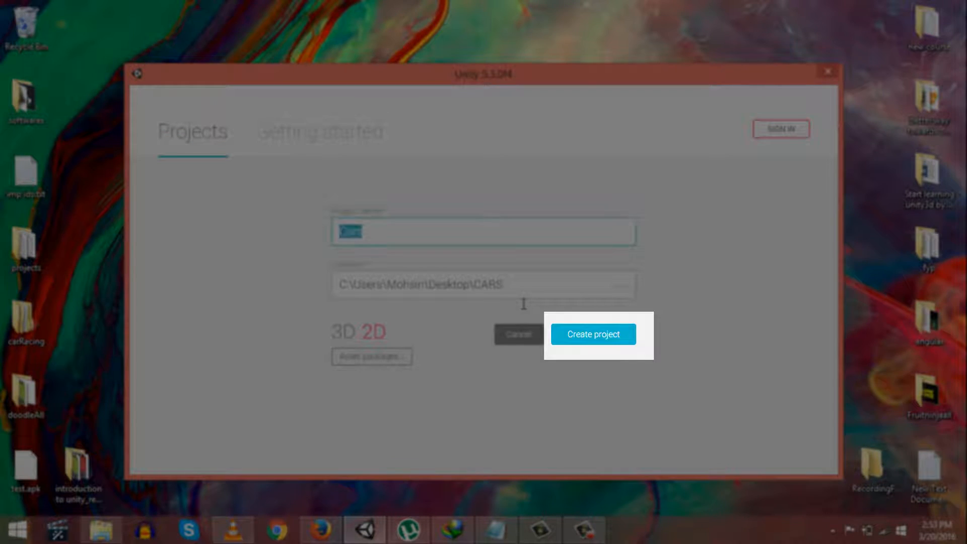
pyautogui.press('Right')
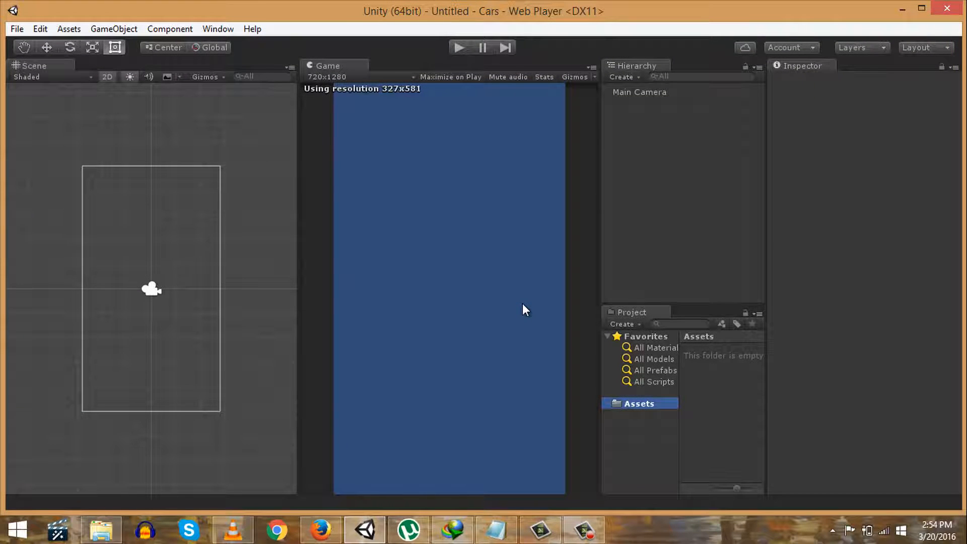
# Step: Create a folder named Sprites inside the project's Assets folder
pyautogui.press('Menu')
pyautogui.press('Down')
pyautogui.press('Down')
pyautogui.press('Down')
pyautogui.press('Up')
pyautogui.press('Up')
pyautogui.press('Right')
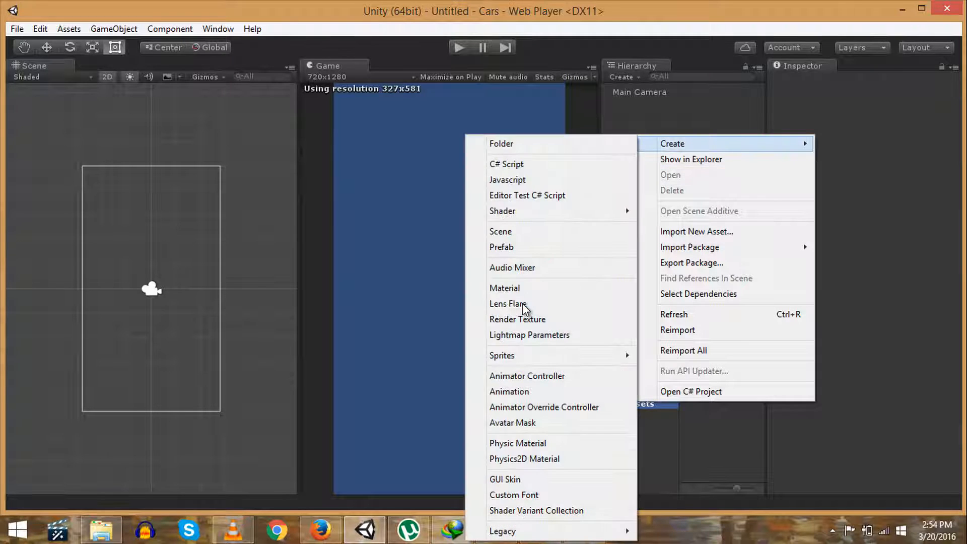
pyautogui.press('Return')
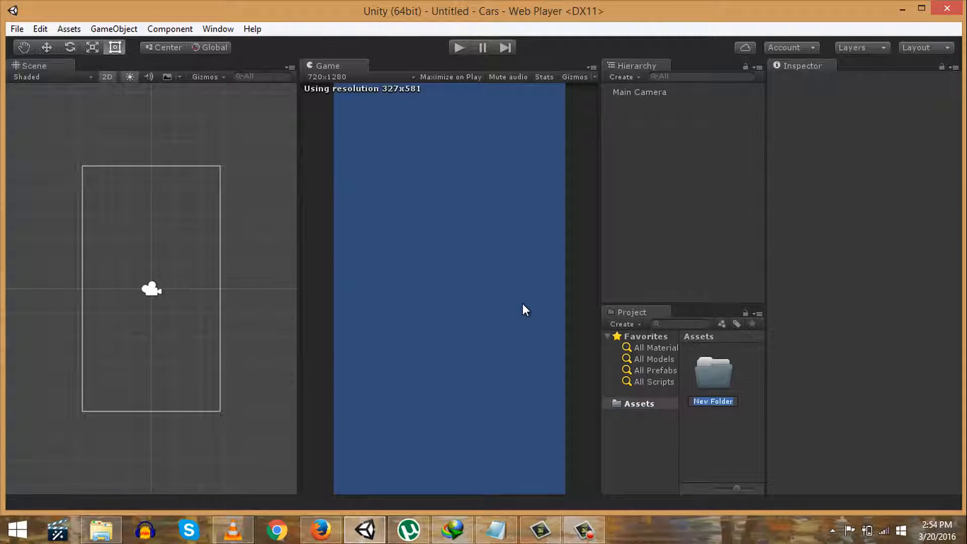
pyautogui.write('Sprites')
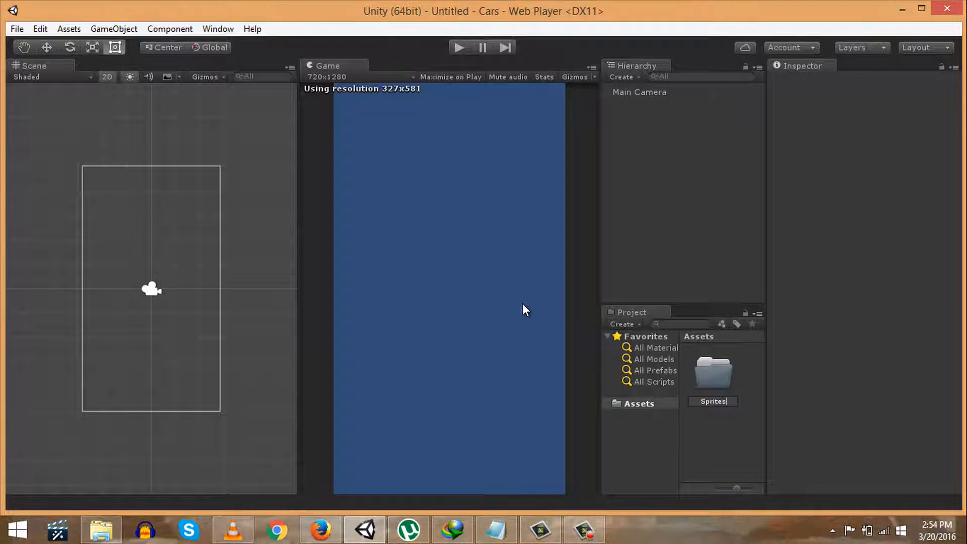
pyautogui.press('Return')
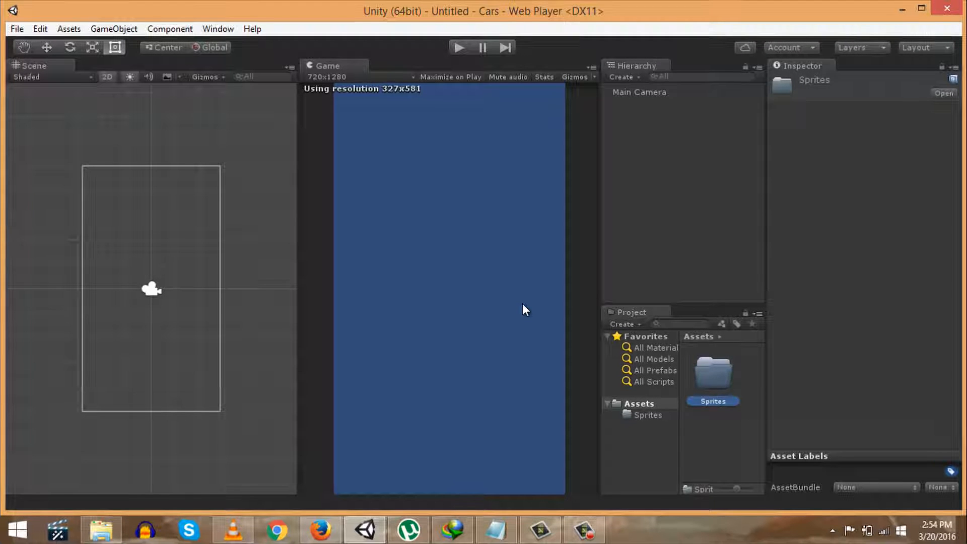
# Step: Create a folder named Prefabs inside the project's Assets folder
pyautogui.rightClick(643, 402)
pyautogui.moveTo(730, 144)
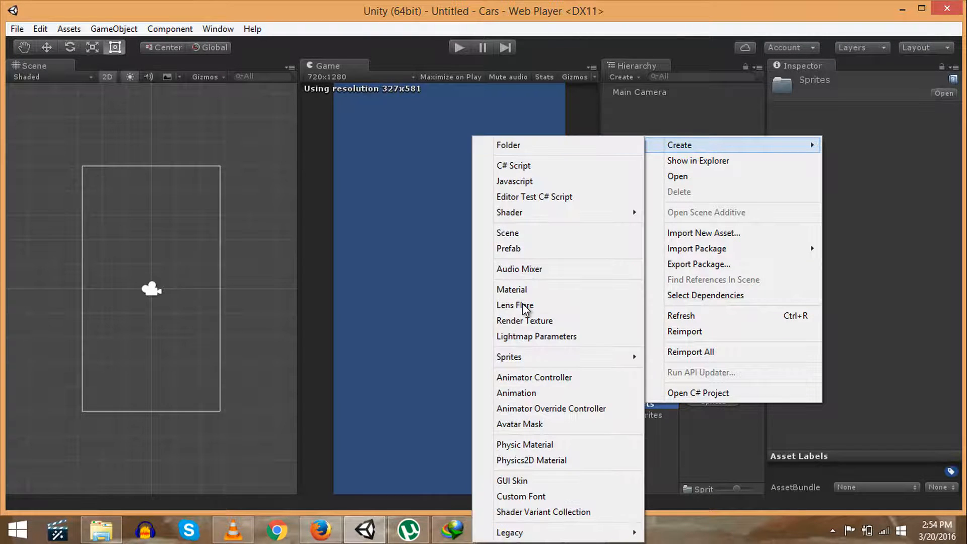
pyautogui.click(508, 145)
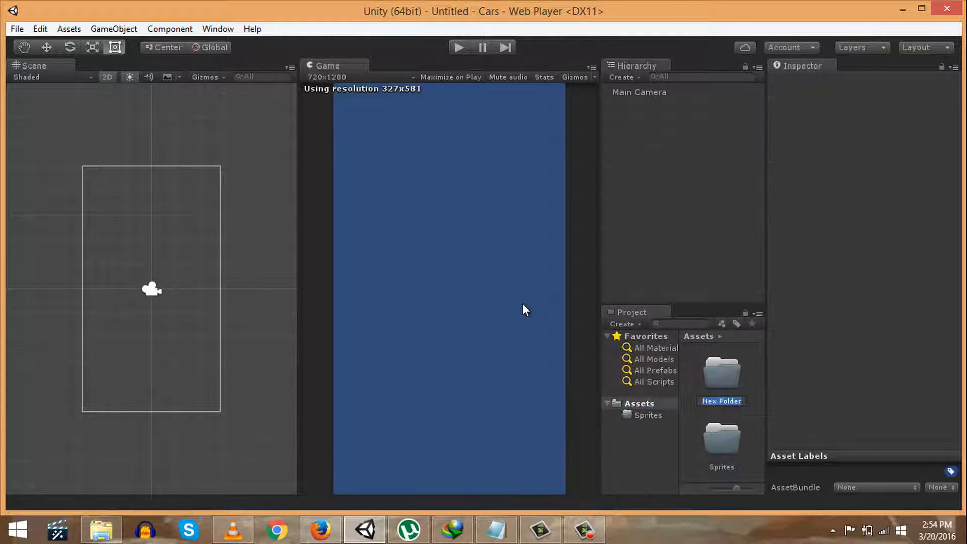
pyautogui.write('Prefab')
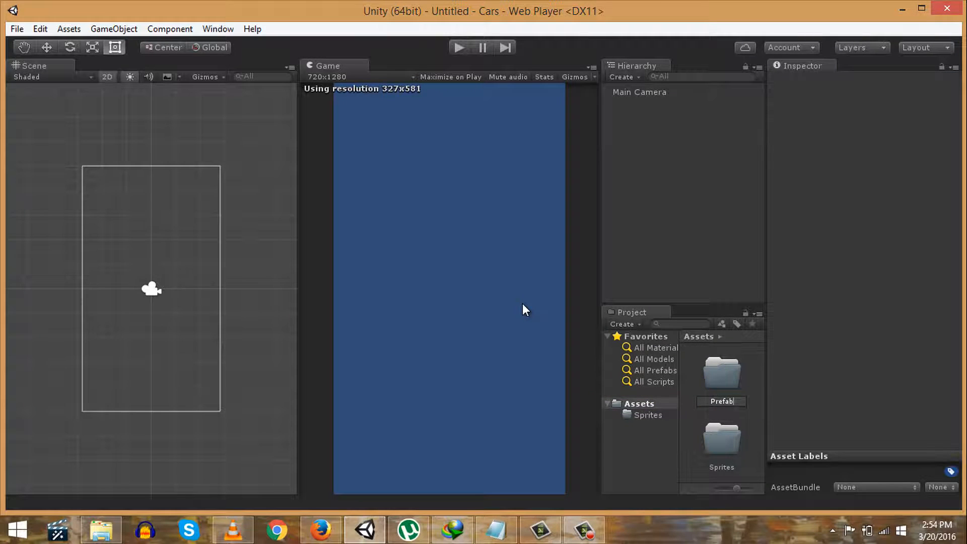
pyautogui.write('s')
pyautogui.press('Return')
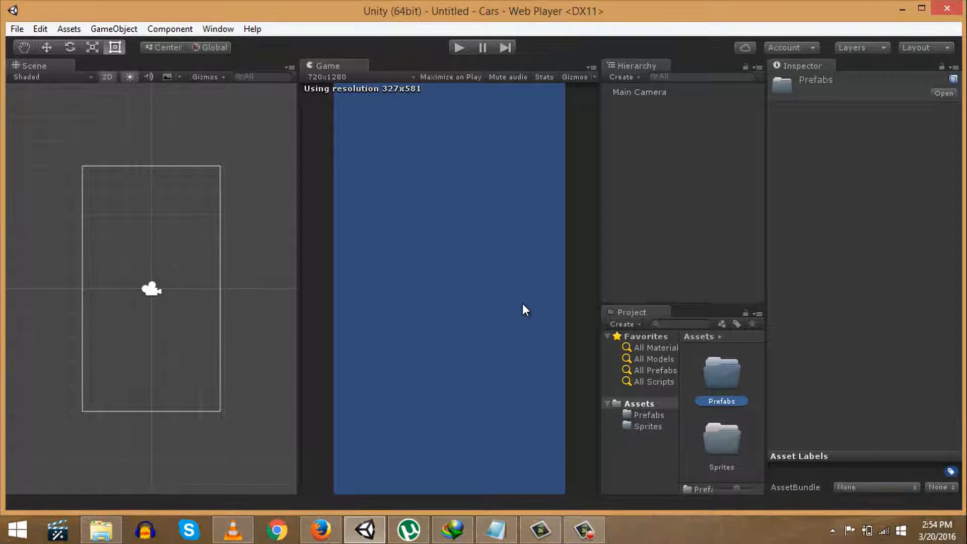
# Step: Create a folder named Scripts inside the project's Assets folder
pyautogui.rightClick(652, 403)
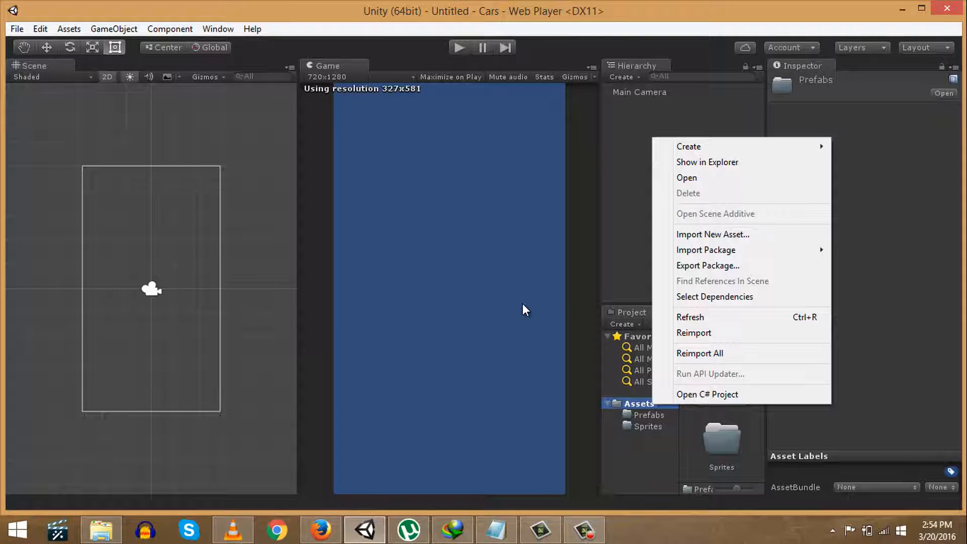
pyautogui.moveTo(689, 146)
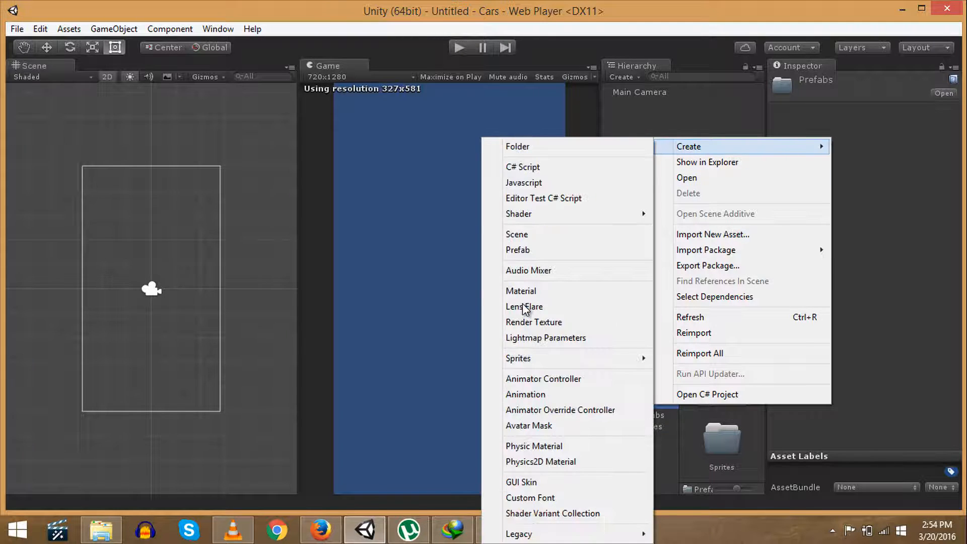
pyautogui.click(518, 146)
pyautogui.write('Scripts')
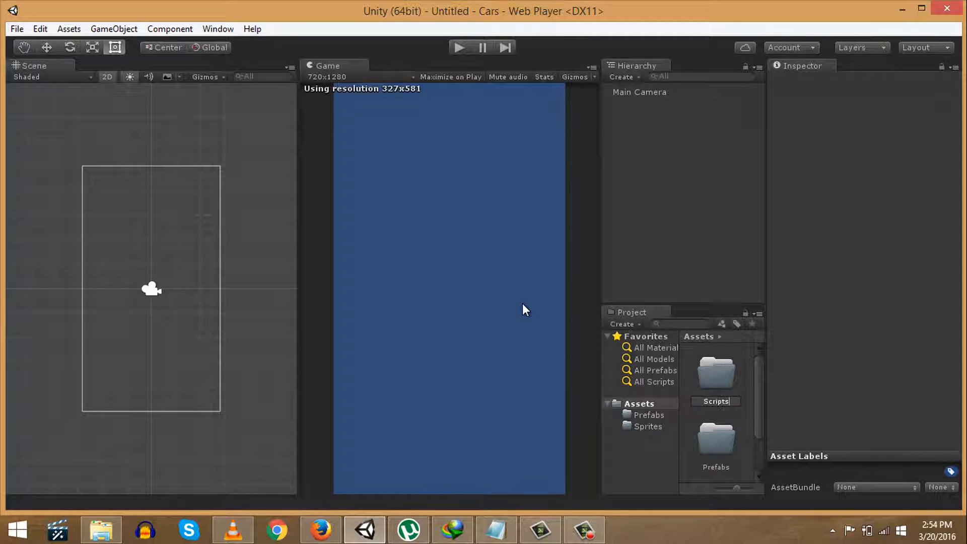
pyautogui.press('Return')
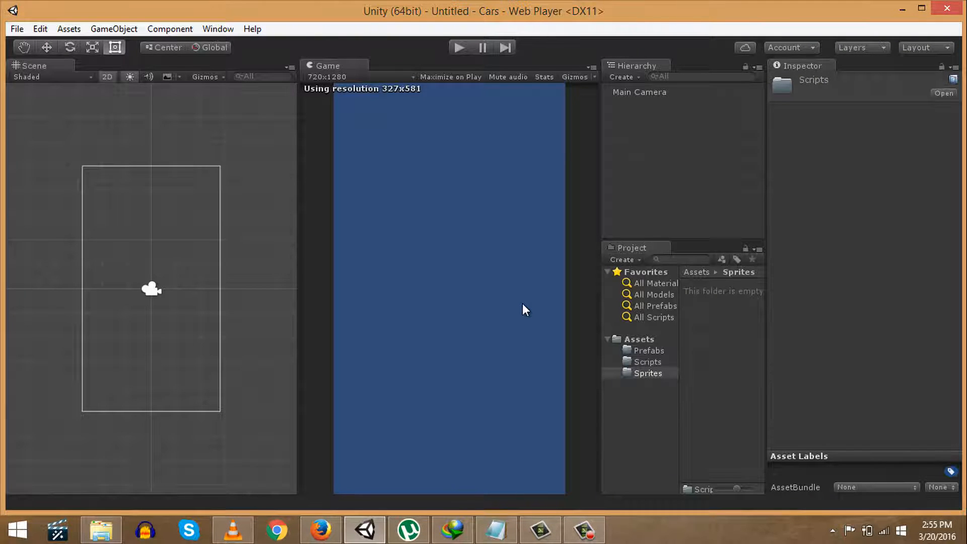
# Step: Import the road image 2.jpg from the New_vehicle Pack folder into the Sprites folder as a new asset
pyautogui.moveTo(522, 304); pyautogui.dragTo(523, 304)
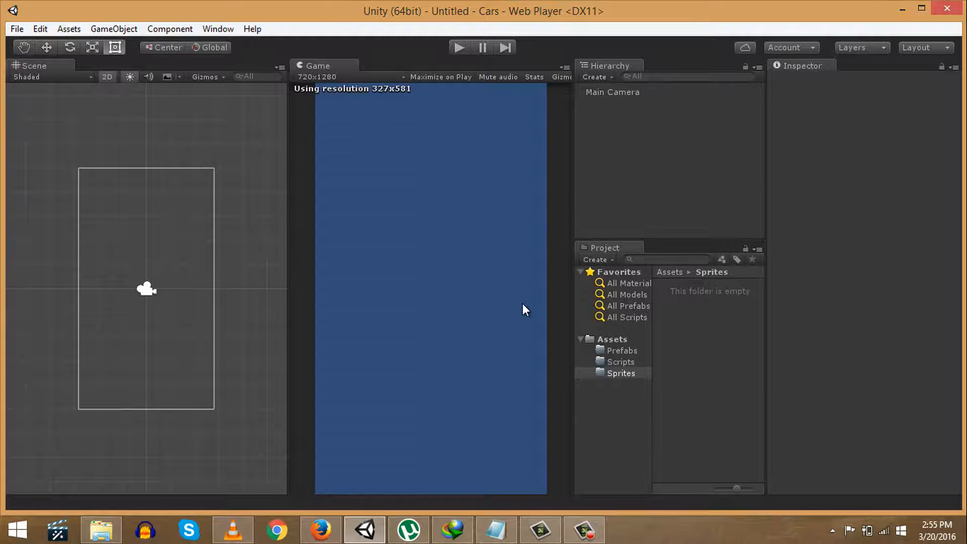
pyautogui.rightClick(705, 301)
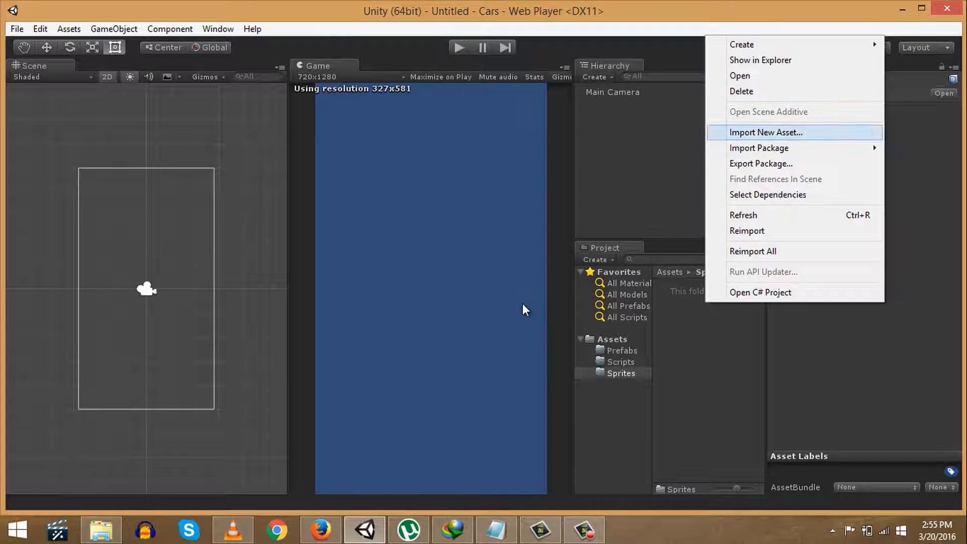
pyautogui.press('Return')
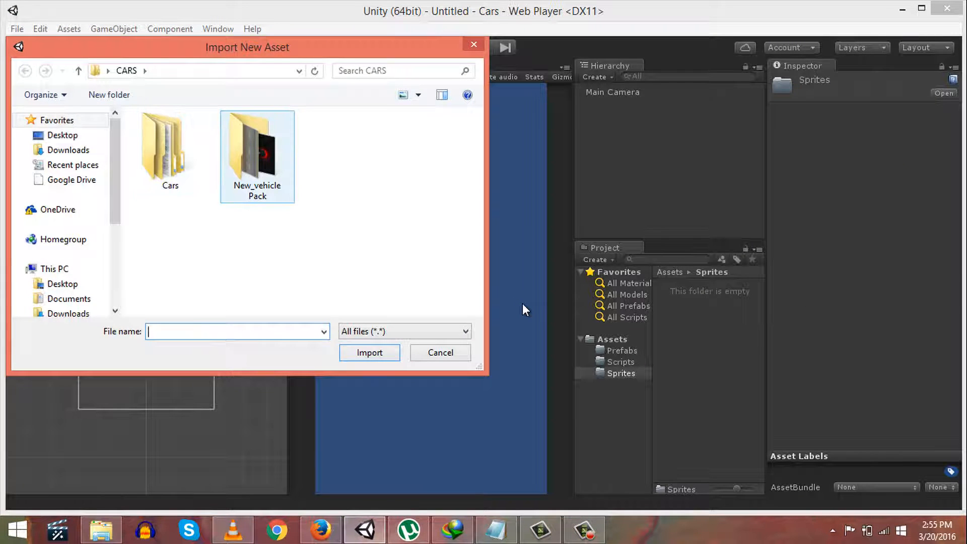
pyautogui.press('Return')
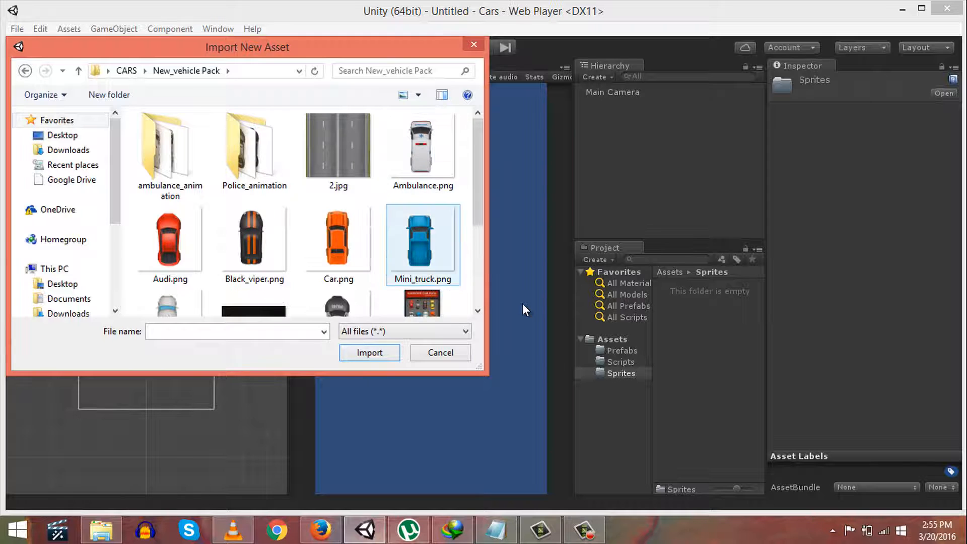
pyautogui.scroll(-3, 524, 310)
pyautogui.scroll(3, 524, 310)
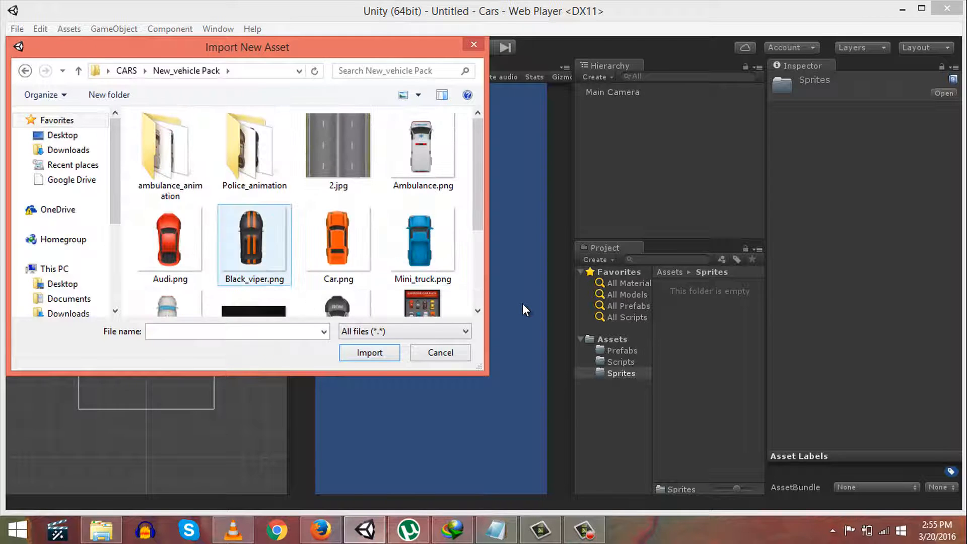
pyautogui.click(422, 151)
pyautogui.click(169, 244)
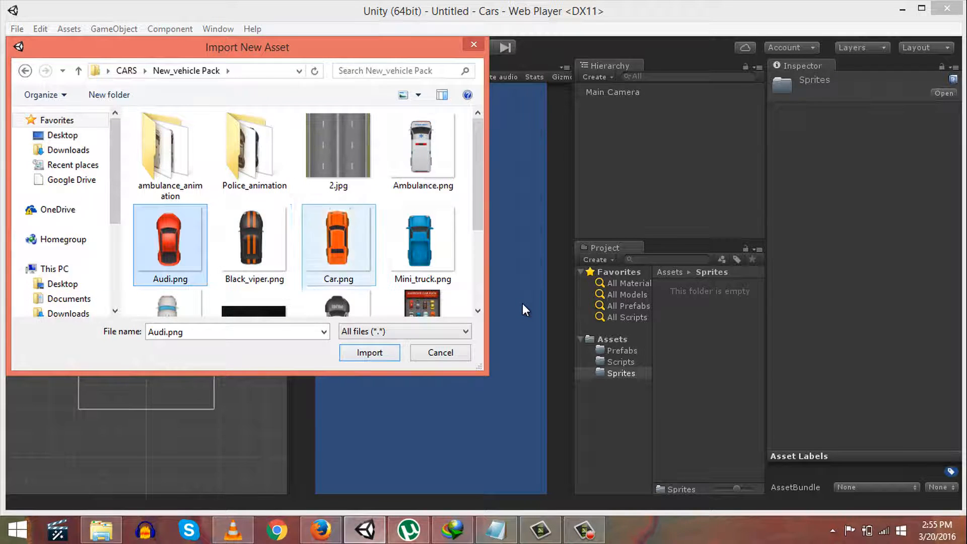
pyautogui.click(422, 151)
pyautogui.click(170, 244)
pyautogui.click(254, 244)
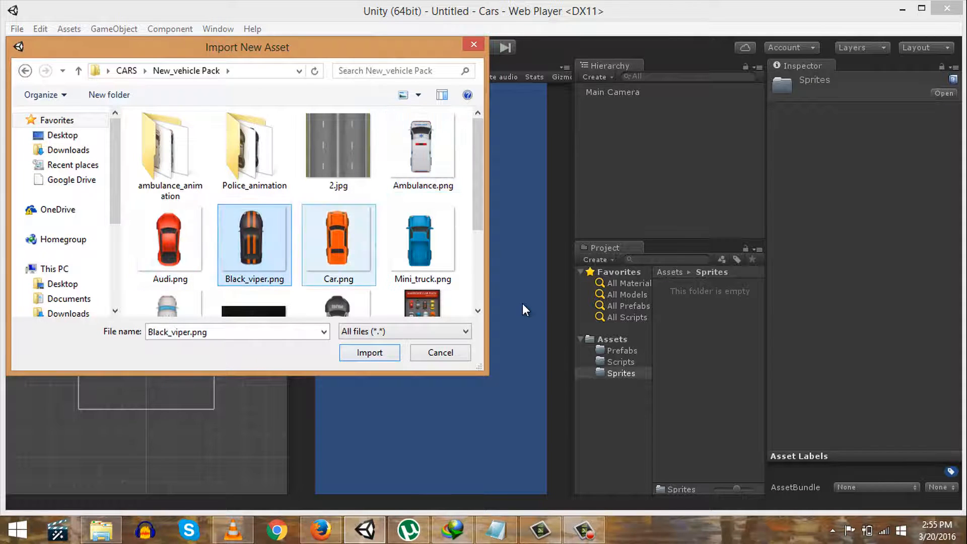
pyautogui.click(423, 151)
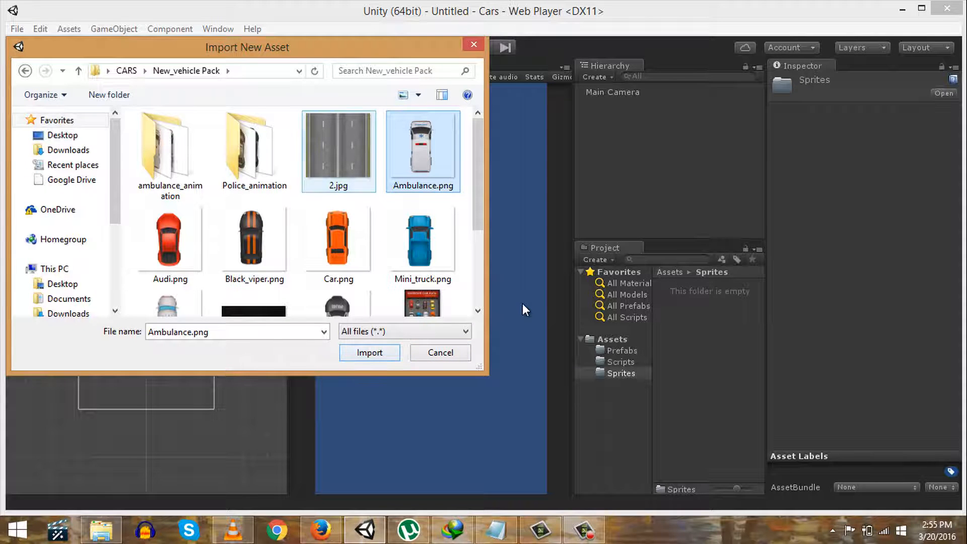
pyautogui.click(338, 151)
pyautogui.click(369, 352)
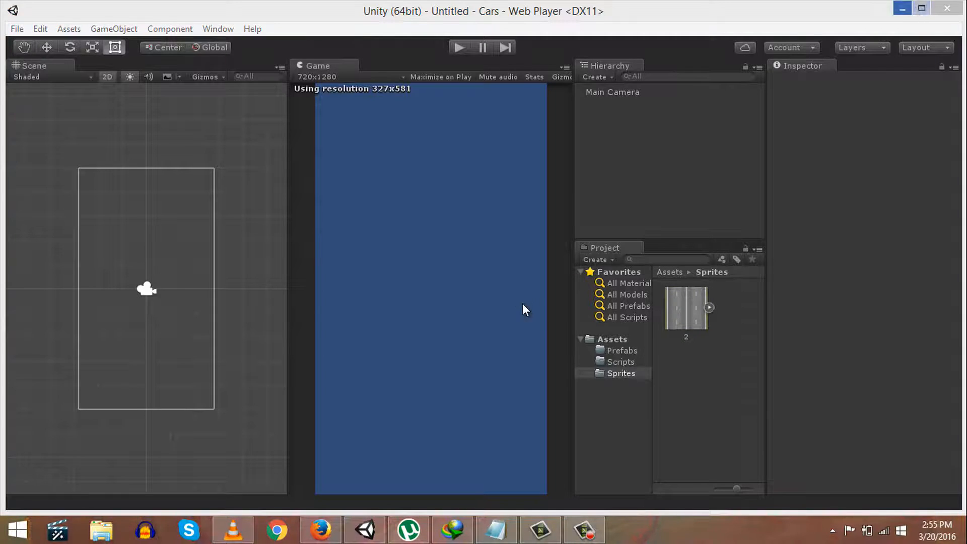
# Step: Switch to the desktop, open New_vehicle Pack inside the CARS folder, and maximize its window
pyautogui.press('super+d')
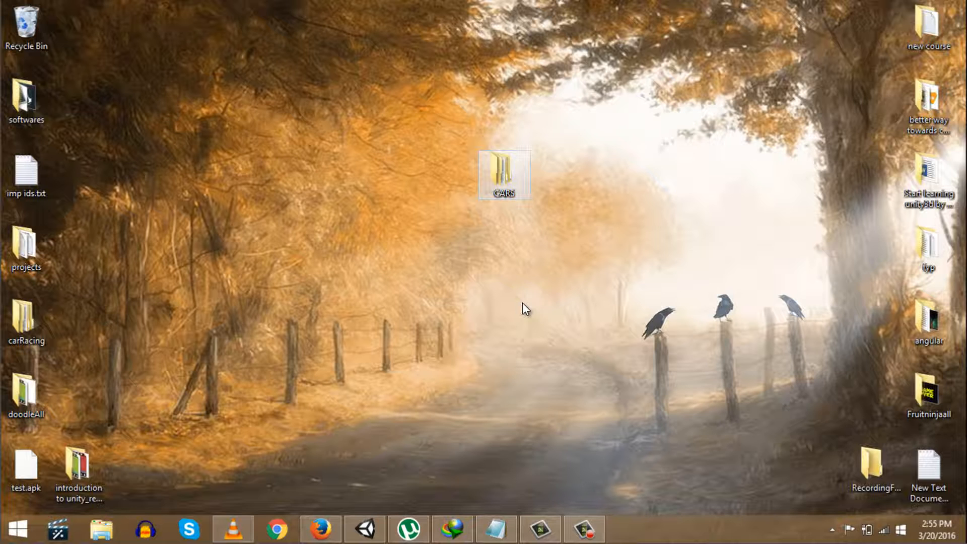
pyautogui.press('Return')
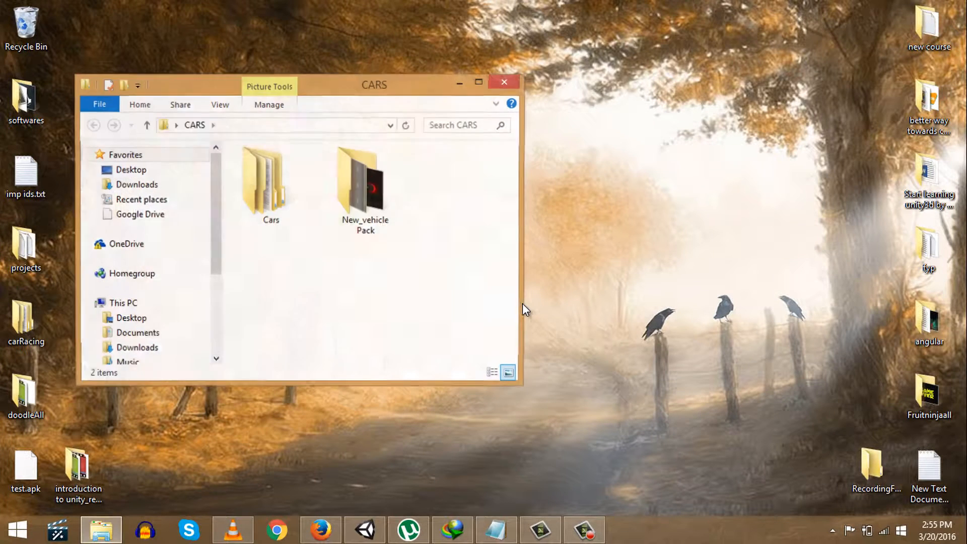
pyautogui.press('Return')
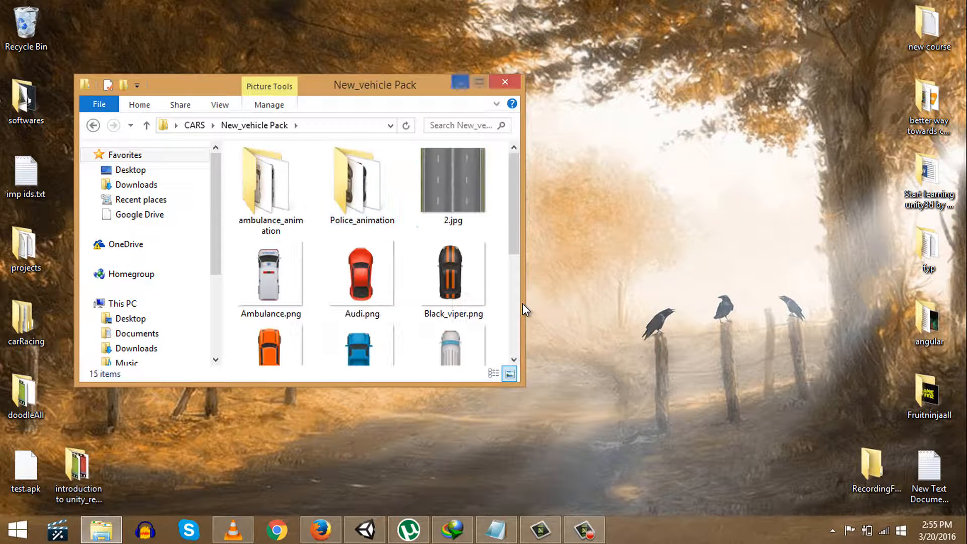
pyautogui.press('super+Up')
# Step: Select the run of files from Ambulance.png through taxi.png in the New_vehicle Pack folder
pyautogui.press('Right')
pyautogui.hotkey('shift', 'Right')
pyautogui.hotkey('shift', 'Right')
pyautogui.hotkey('shift', 'Right')
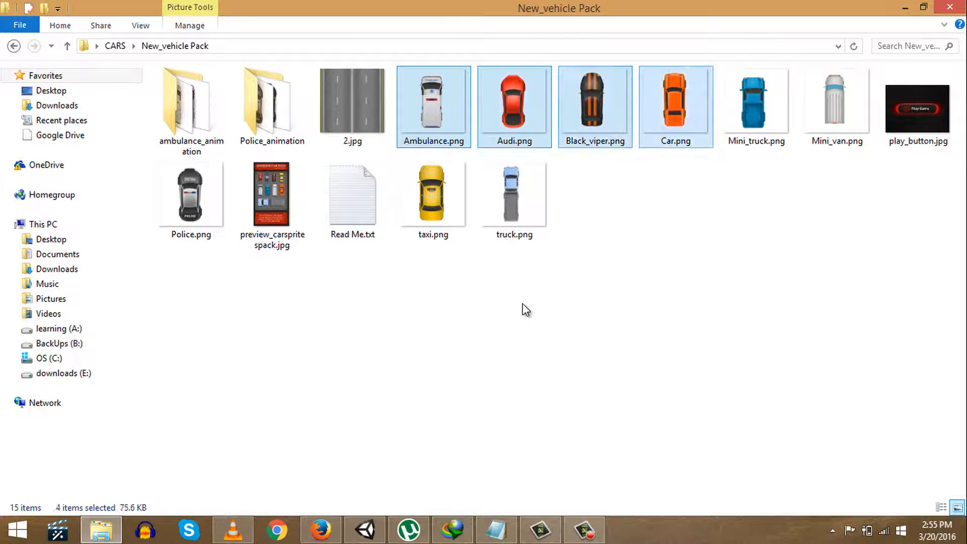
pyautogui.hotkey('shift', 'Right')
pyautogui.hotkey('shift', 'Right')
pyautogui.hotkey('shift', 'Right')
pyautogui.hotkey('shift', 'Left')
pyautogui.hotkey('shift', 'Right')
pyautogui.hotkey('shift', 'Right')
pyautogui.hotkey('shift', 'Right')
pyautogui.hotkey('shift', 'Right')
pyautogui.hotkey('shift', 'Right')
pyautogui.hotkey('shift', 'Right')
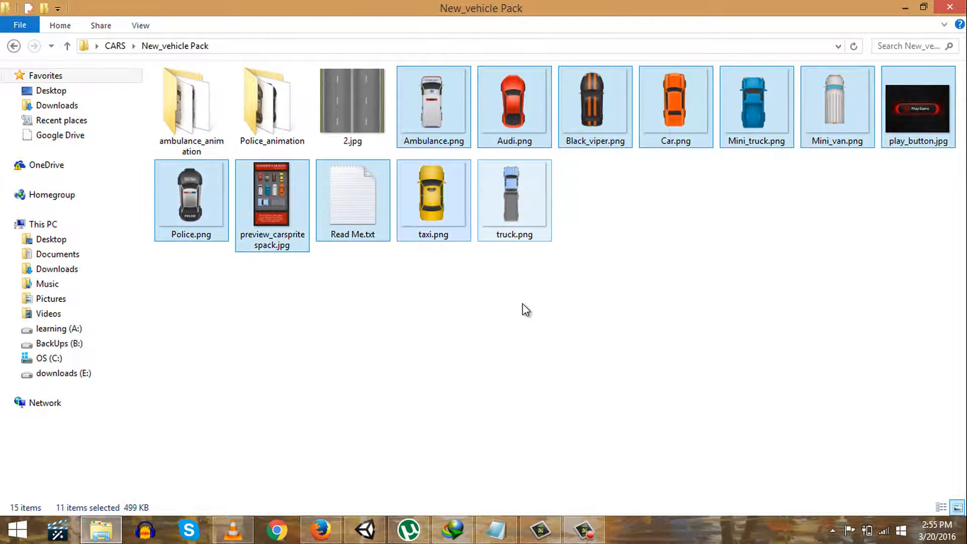
# Step: Swap preview_carspritespack.jpg and Read Me.txt for truck.png in the selection, and import the selected images into Unity's Sprites folder
pyautogui.hotkey('ctrl', 'Left')
pyautogui.hotkey('ctrl', 'Left')
pyautogui.hotkey('ctrl', 'space')
pyautogui.hotkey('ctrl', 'Right')
pyautogui.hotkey('ctrl', 'space')
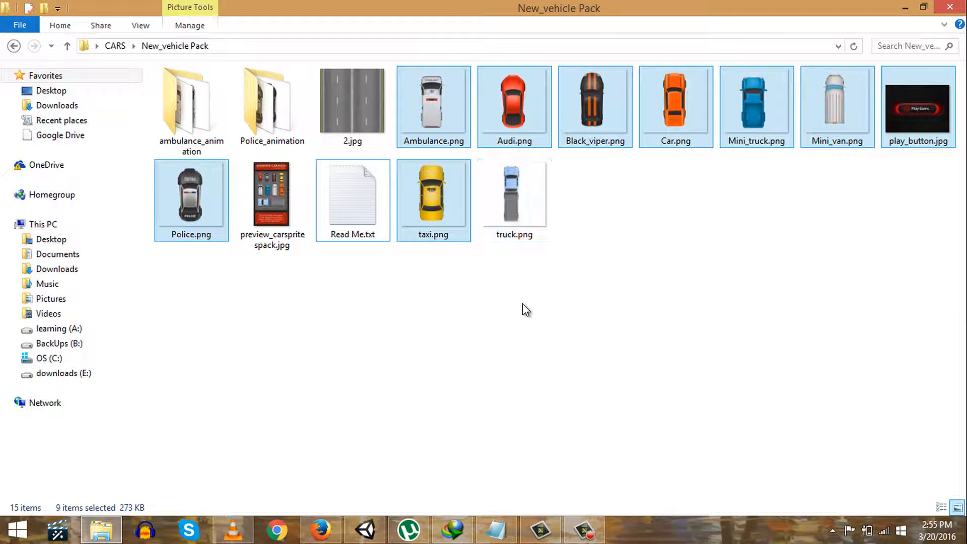
pyautogui.hotkey('ctrl', 'space')
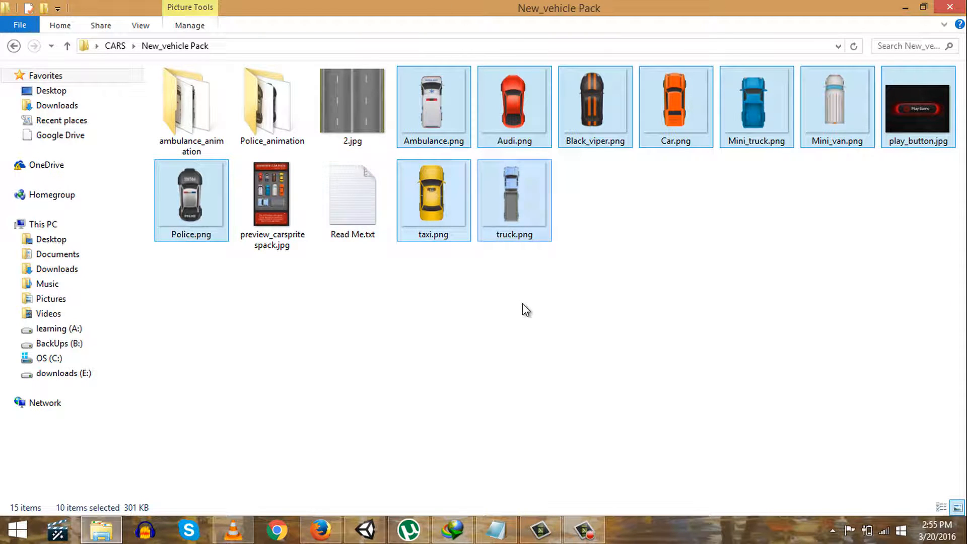
pyautogui.moveTo(433, 198)
pyautogui.mouseDown()
pyautogui.moveTo(456, 338)
pyautogui.moveTo(370, 537)
pyautogui.moveTo(523, 403)
pyautogui.moveTo(705, 383)
pyautogui.mouseUp()
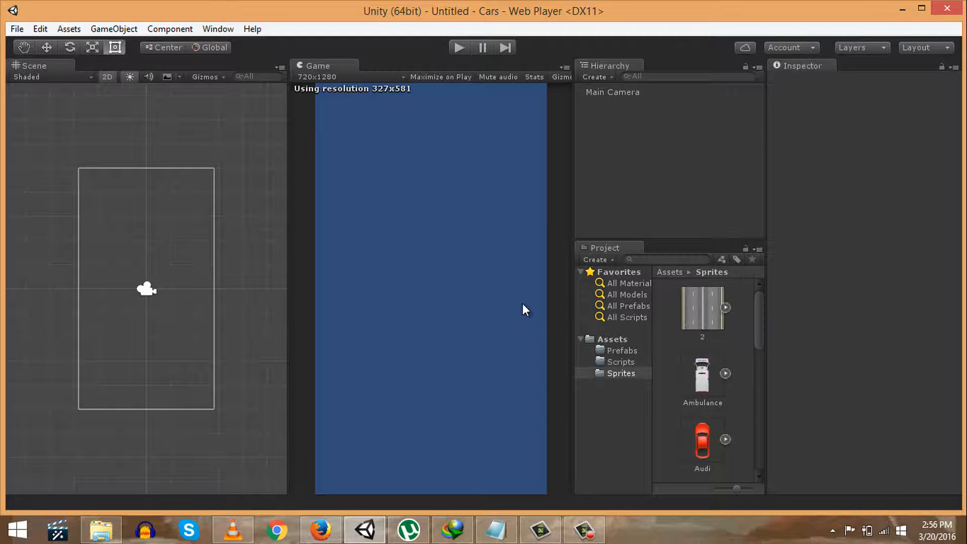
pyautogui.press('Up')
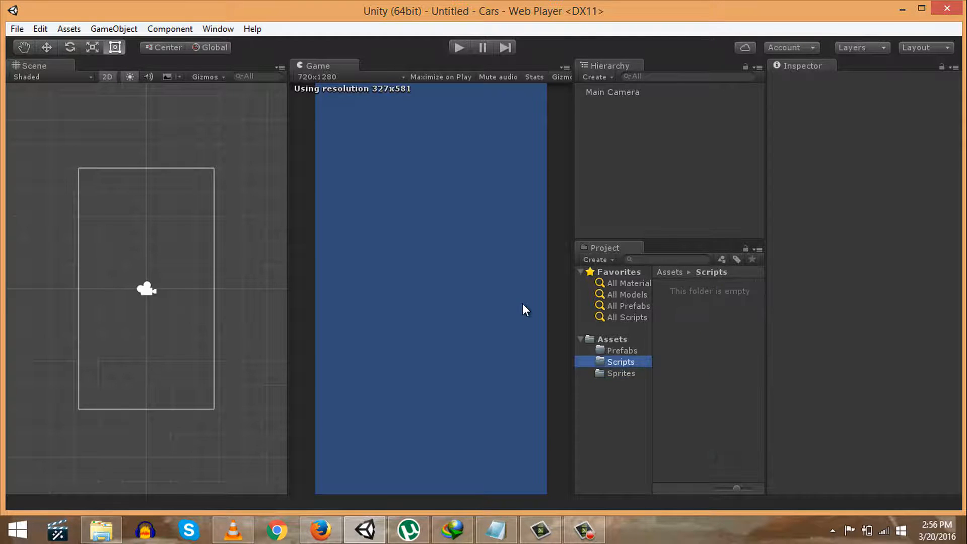
pyautogui.press('Down')
pyautogui.scroll(-10, 524, 309)
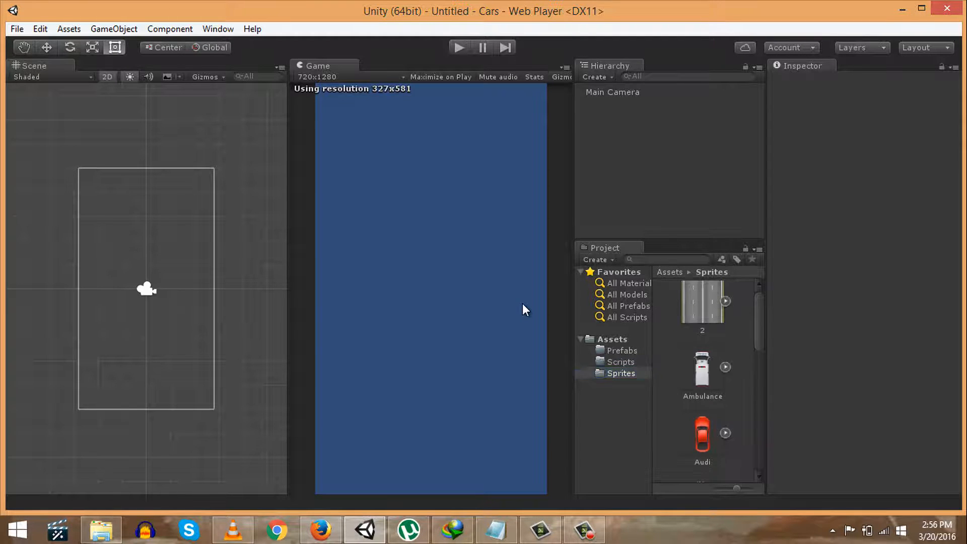
pyautogui.scroll(8, 524, 310)
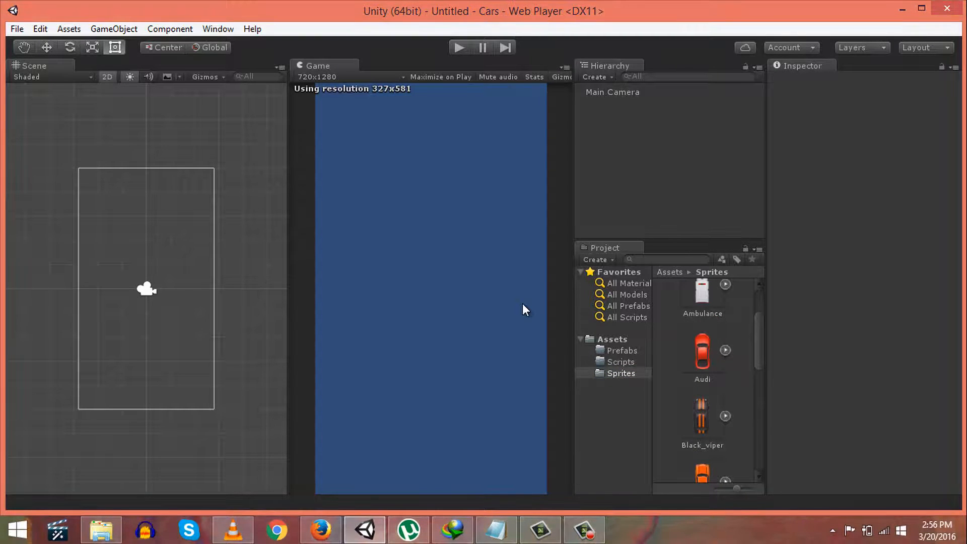
# Step: Create a folder named Scenes inside the project's Assets folder and open it
pyautogui.rightClick(623, 339)
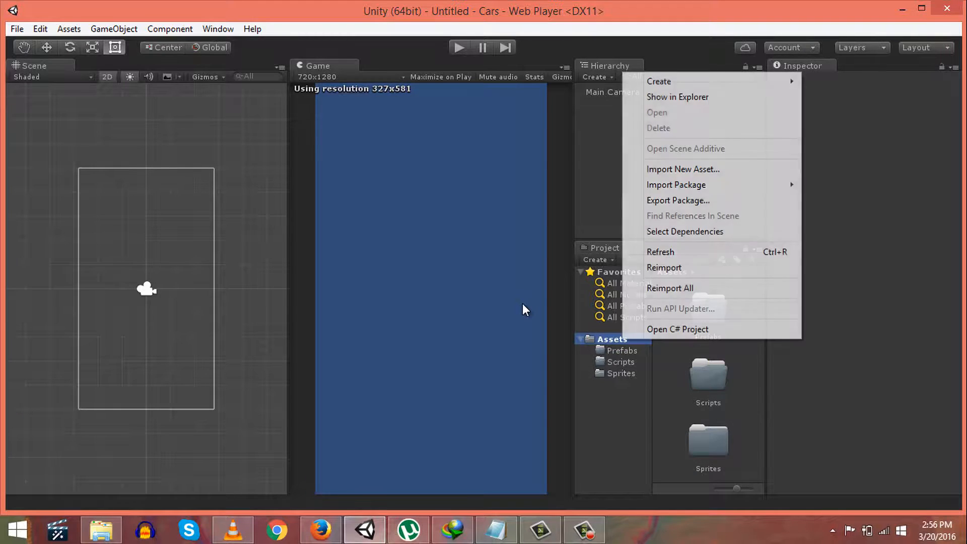
pyautogui.moveTo(659, 81)
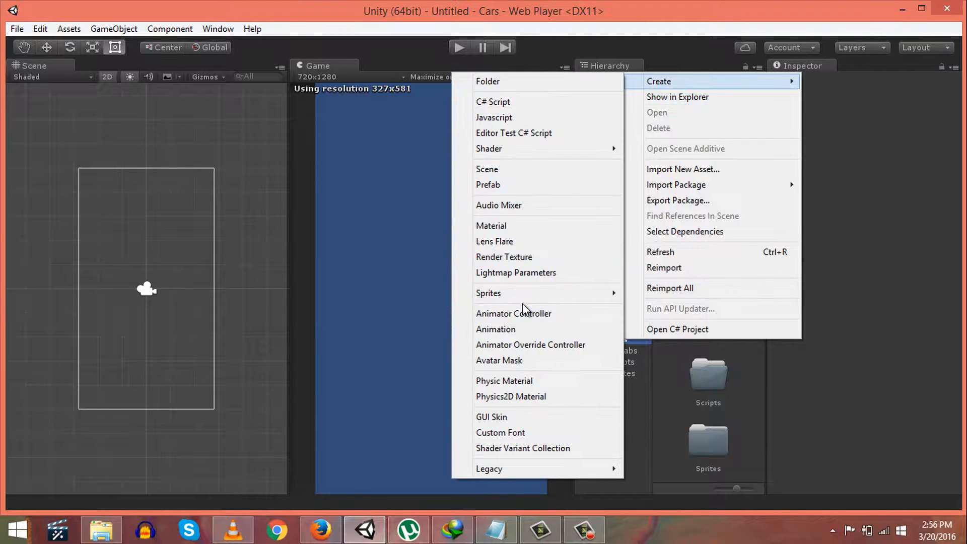
pyautogui.click(483, 82)
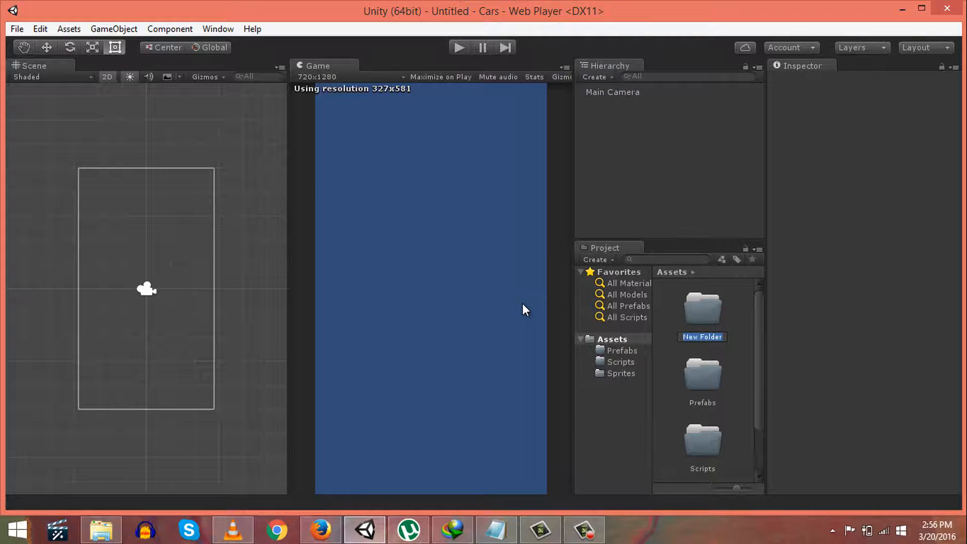
pyautogui.write('Scenes')
pyautogui.press('Return')
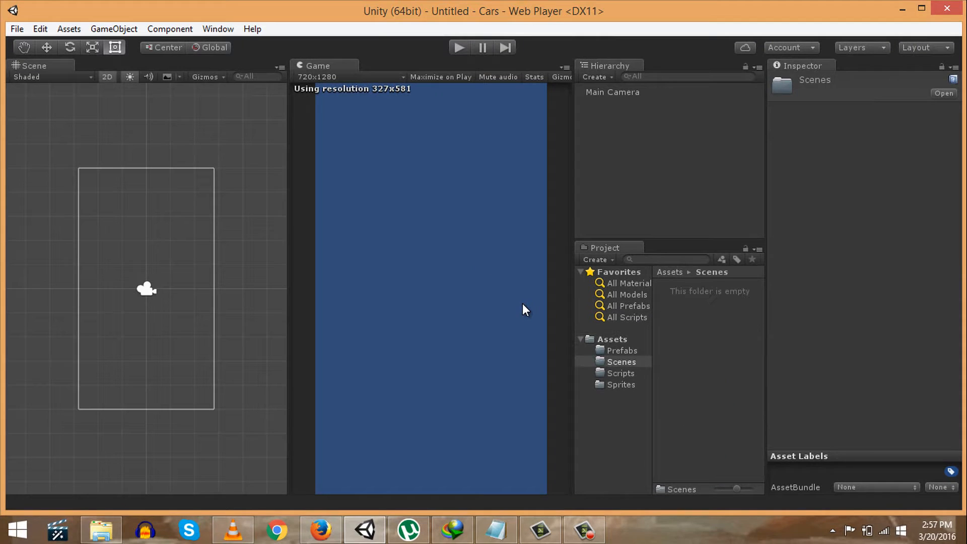
# Step: Save the current scene as Game in the project's Scenes folder
pyautogui.hotkey('ctrl', 's')
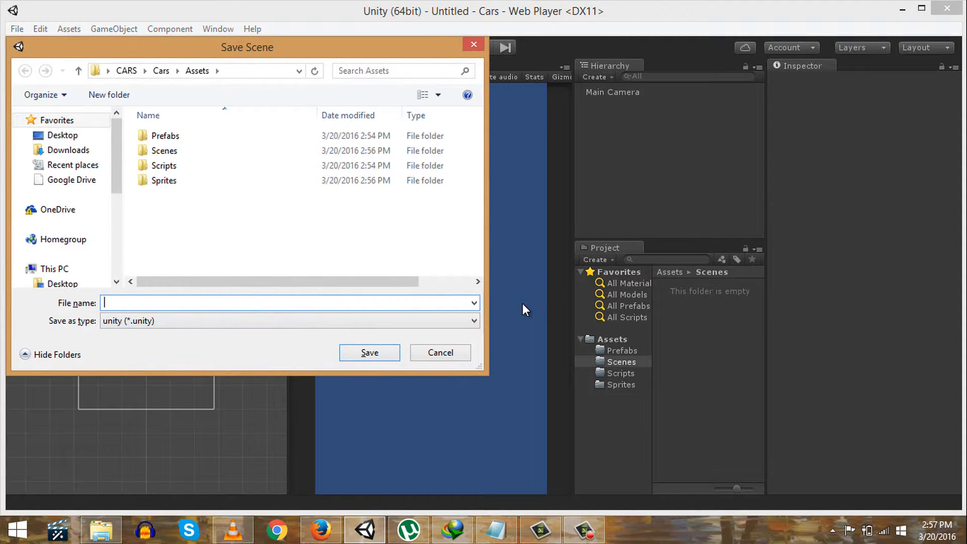
pyautogui.write('Game')
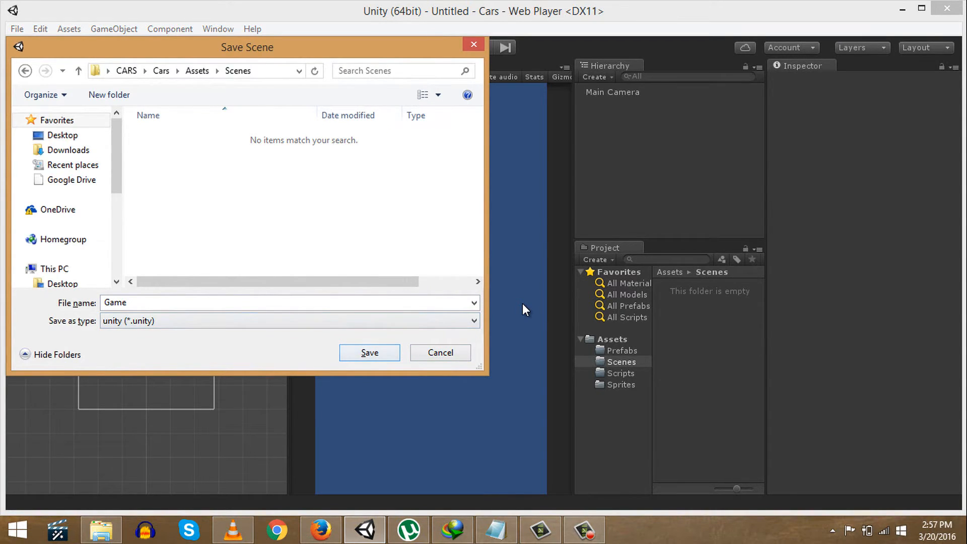
pyautogui.press('Return')
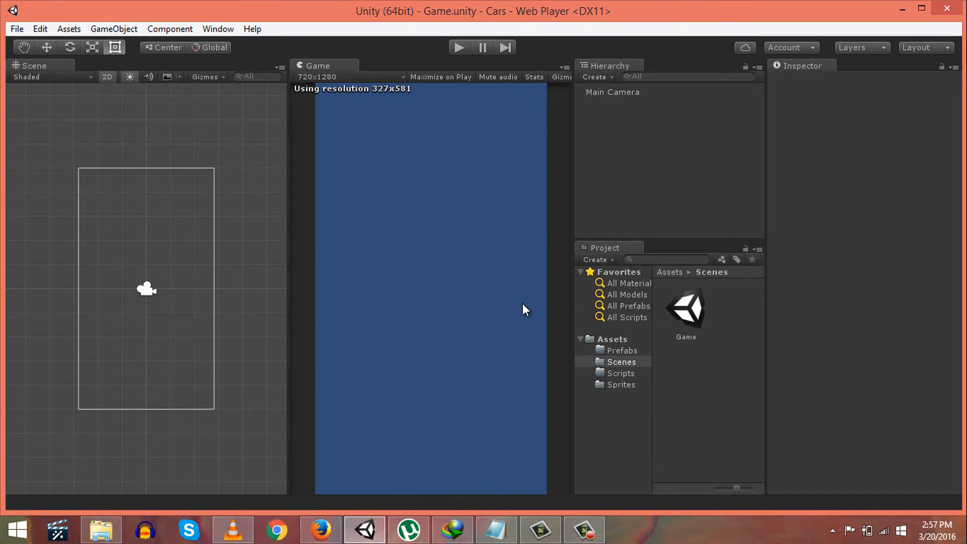